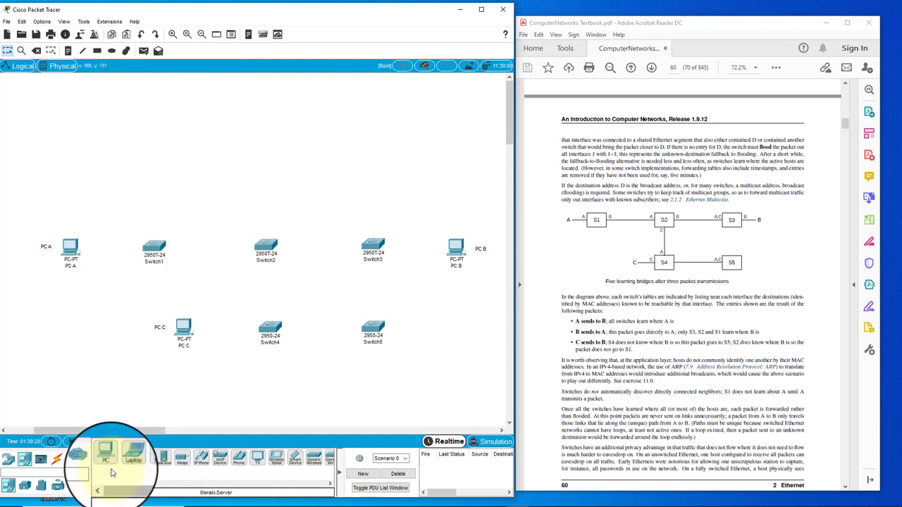
- Link PC A's Fa0 to Switch1's Fa0/1 with the automatically chosen cable type
{"action": "left_click", "coordinate": [60, 462]}
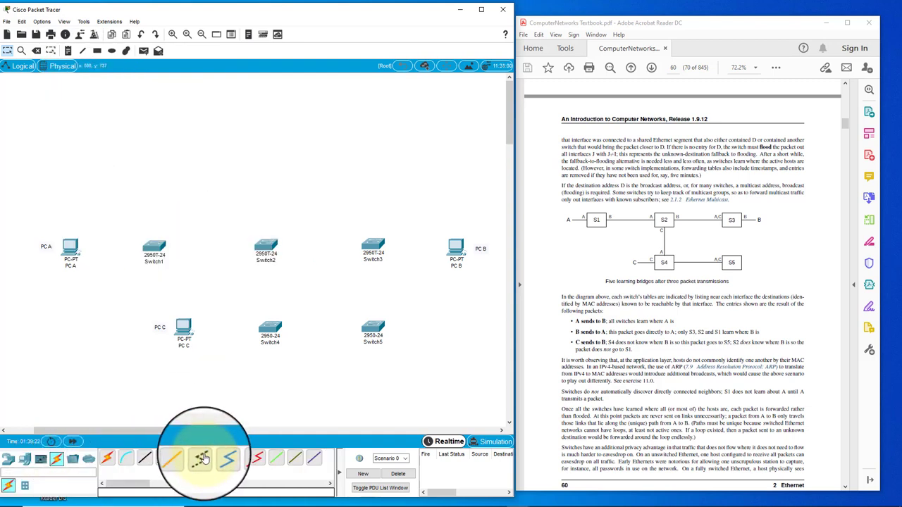
{"action": "left_click", "coordinate": [108, 458]}
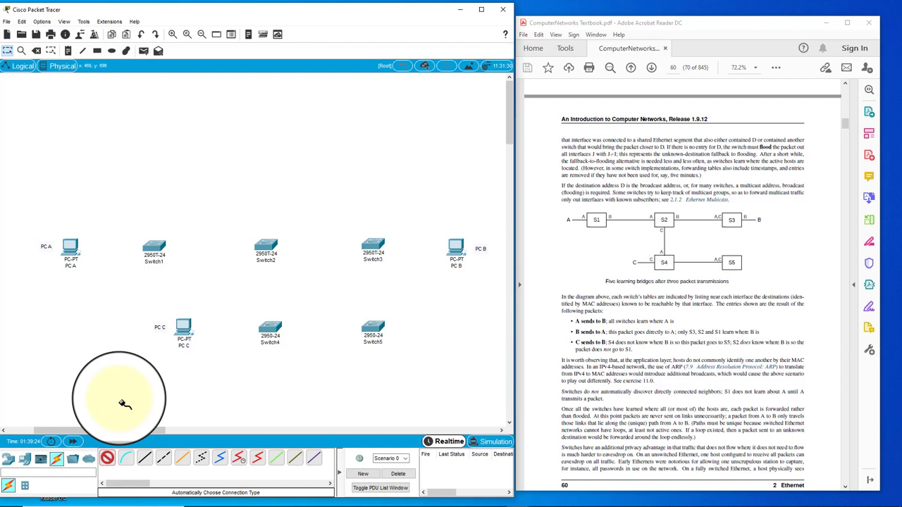
{"action": "left_click", "coordinate": [70, 248]}
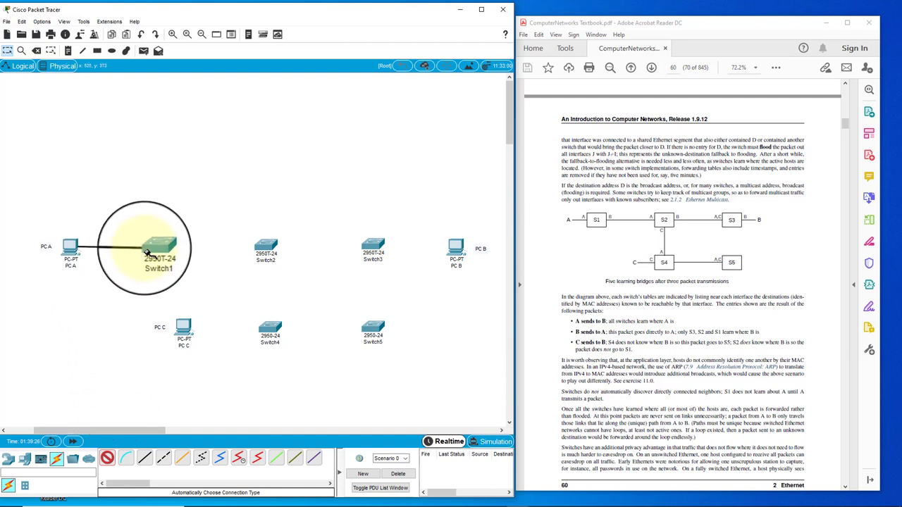
{"action": "left_click", "coordinate": [149, 250]}
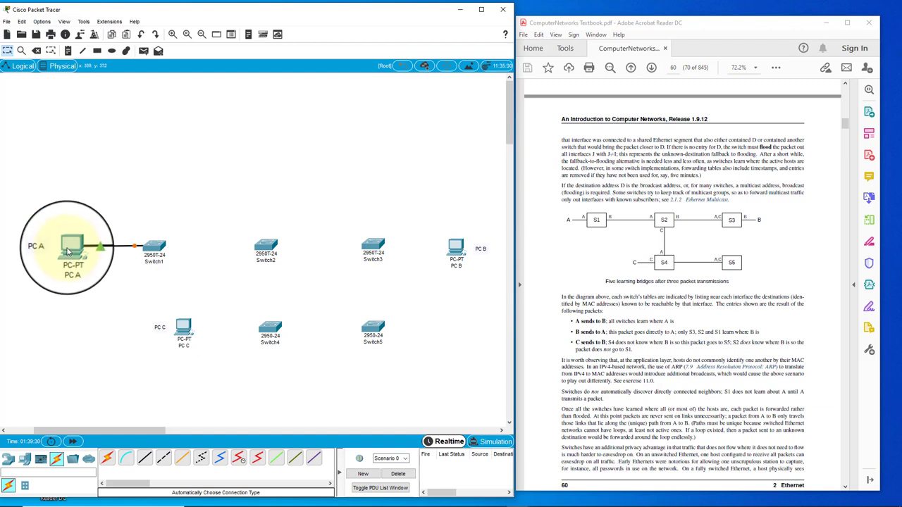
{"action": "mouse_move", "coordinate": [68, 250]}
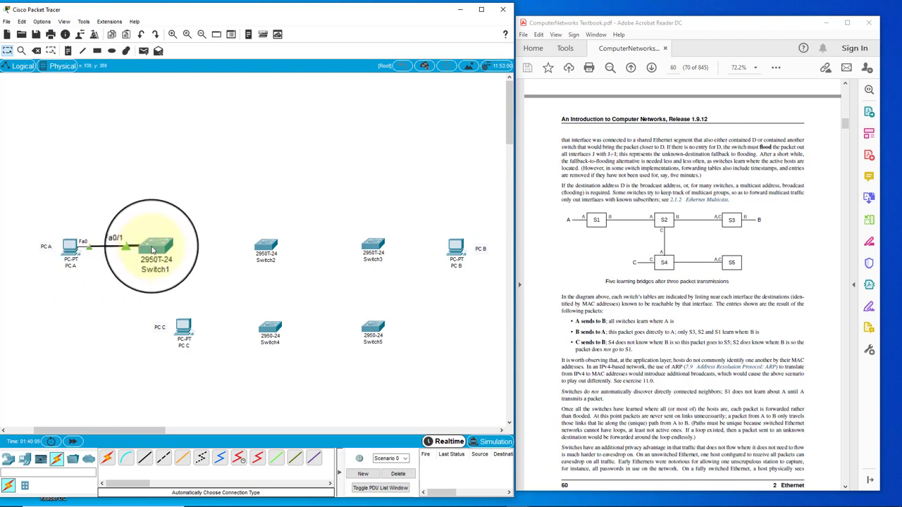
{"action": "mouse_move", "coordinate": [153, 250]}
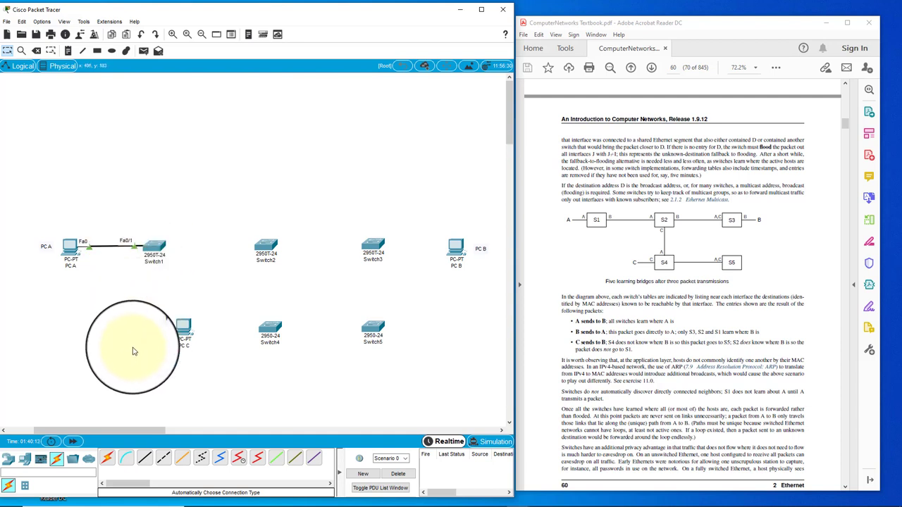
- Cable Switch1–Switch2, Switch2–Switch3 and Switch3–PC B with automatic connections
{"action": "left_click", "coordinate": [107, 459]}
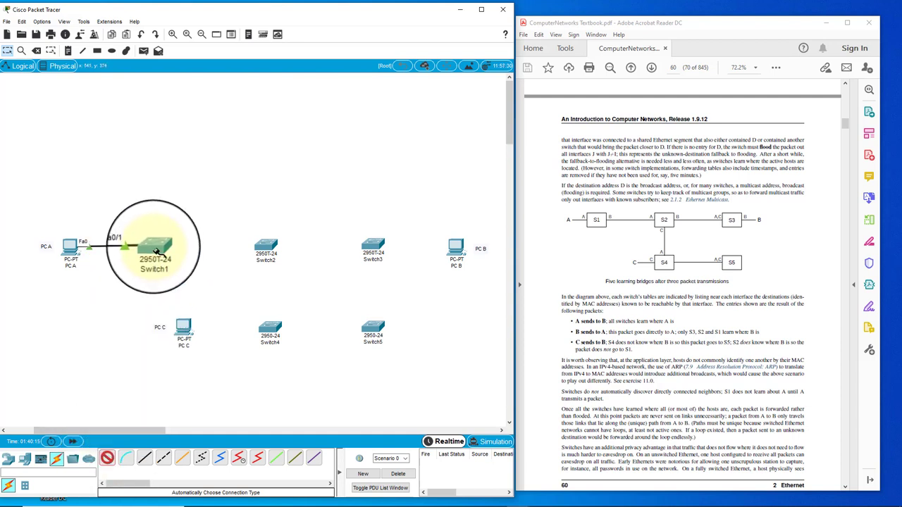
{"action": "left_click", "coordinate": [265, 245]}
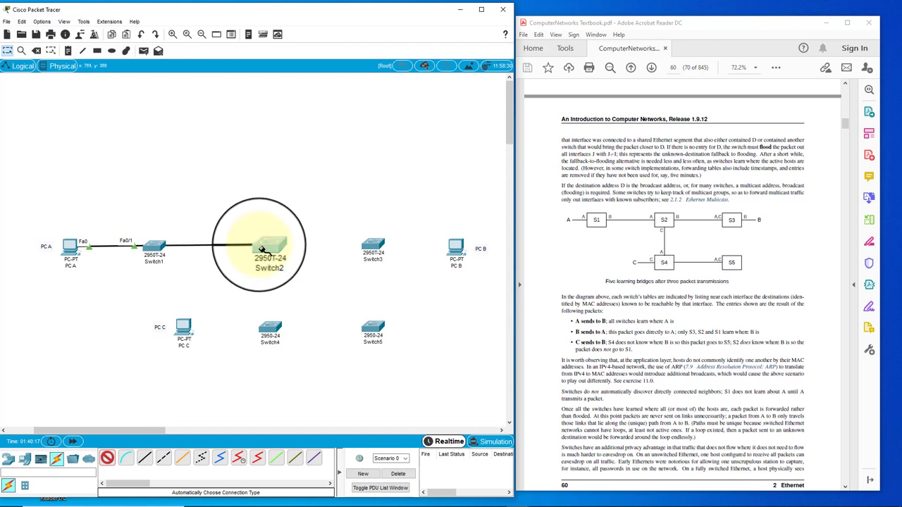
{"action": "left_click", "coordinate": [106, 458]}
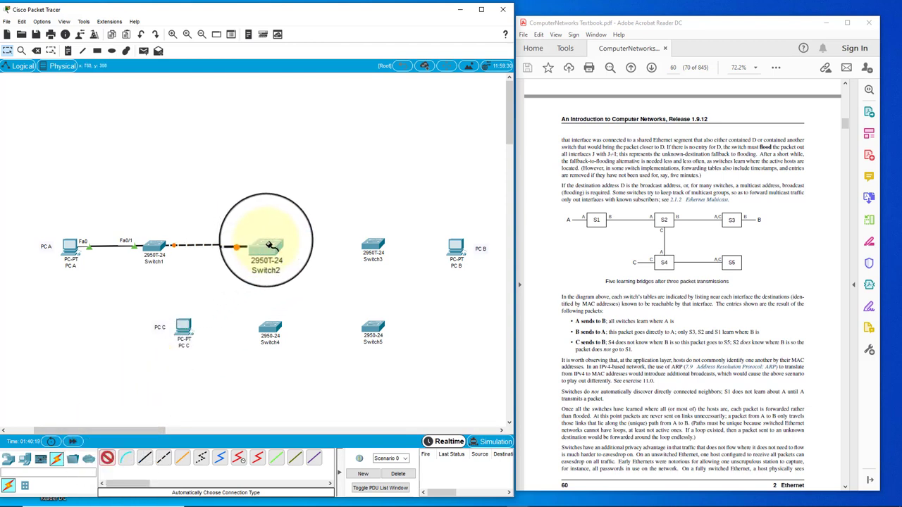
{"action": "left_click", "coordinate": [266, 247]}
{"action": "left_click", "coordinate": [367, 246]}
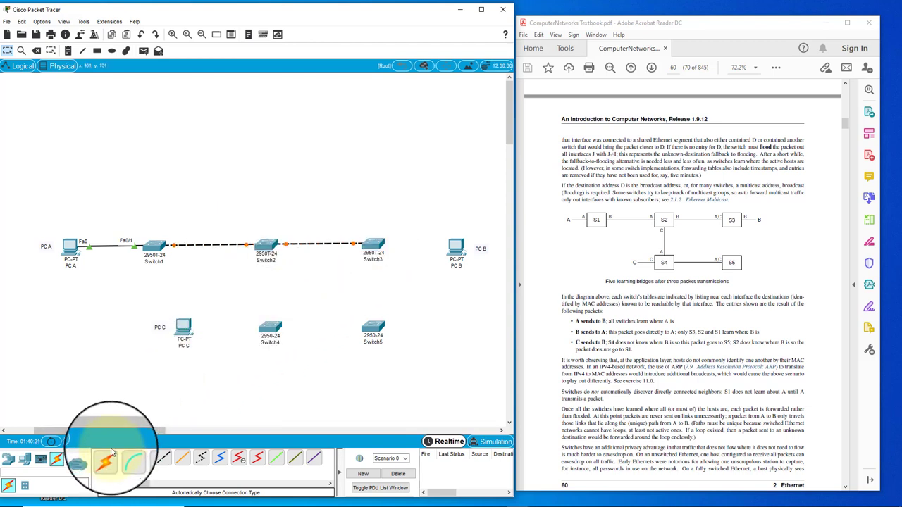
{"action": "left_click", "coordinate": [107, 458]}
{"action": "left_click", "coordinate": [373, 246]}
{"action": "left_click", "coordinate": [455, 247]}
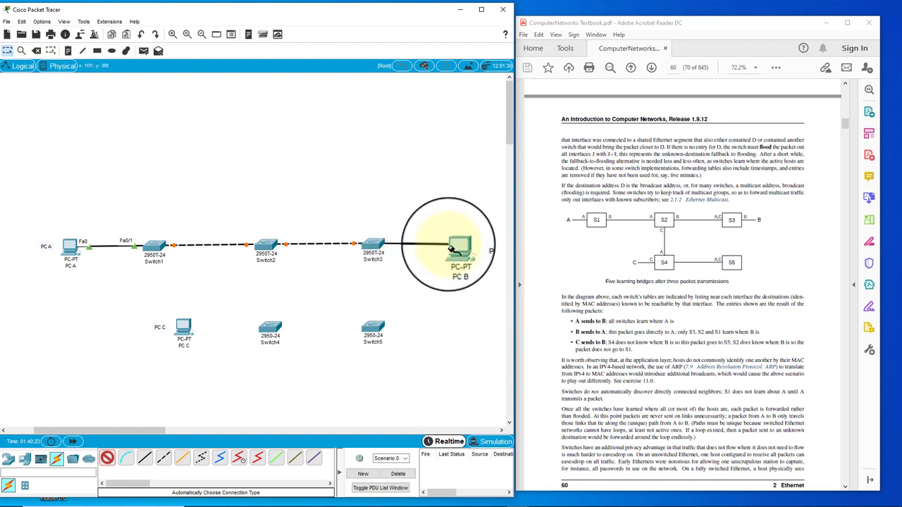
- Cable Switch2–Switch4, Switch4–PC C and Switch4–Switch5 with automatic connections
{"action": "left_click", "coordinate": [106, 458]}
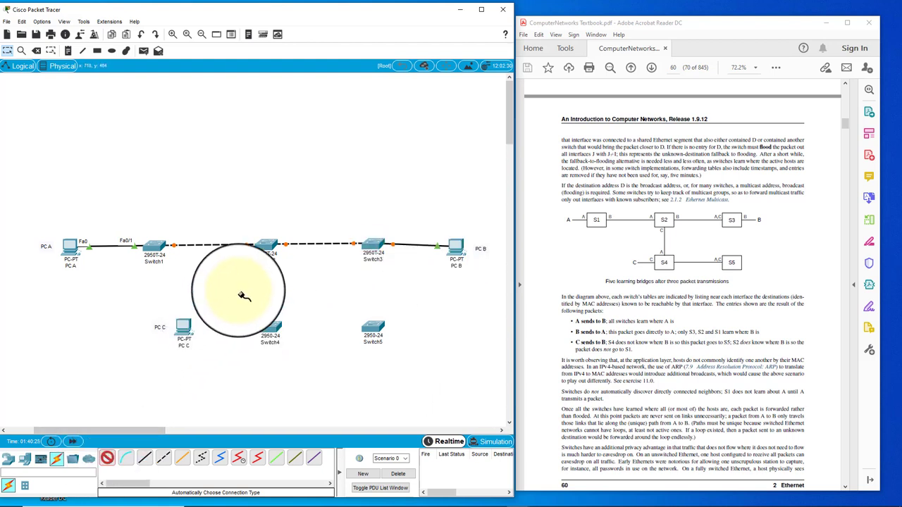
{"action": "left_click", "coordinate": [271, 247]}
{"action": "left_click", "coordinate": [270, 328]}
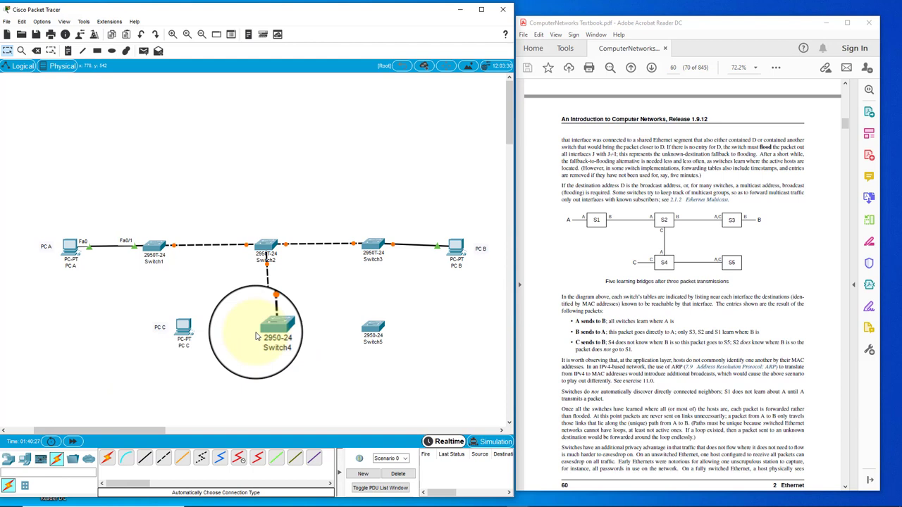
{"action": "left_click", "coordinate": [106, 458]}
{"action": "left_click", "coordinate": [269, 328]}
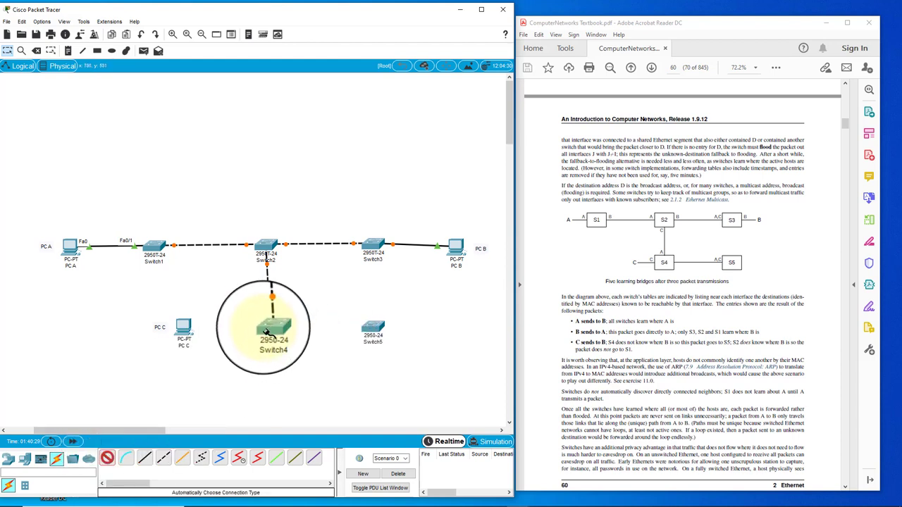
{"action": "left_click", "coordinate": [188, 330]}
{"action": "left_click", "coordinate": [107, 459]}
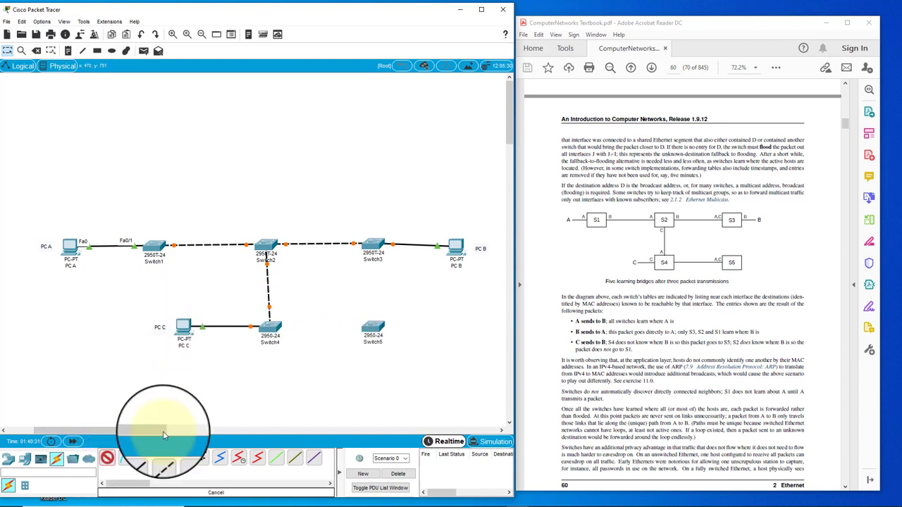
{"action": "left_click", "coordinate": [277, 331]}
{"action": "left_click", "coordinate": [373, 330]}
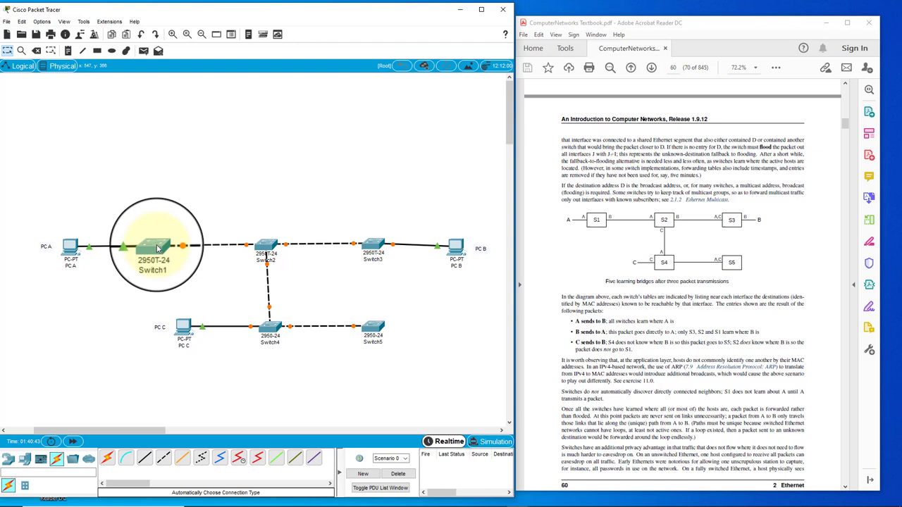
- Nudge Switch1 left, shift Switch4, and move Switch5 slightly right and down to straighten the layout
{"action": "left_click_drag", "start_coordinate": [154, 249], "coordinate": [151, 248]}
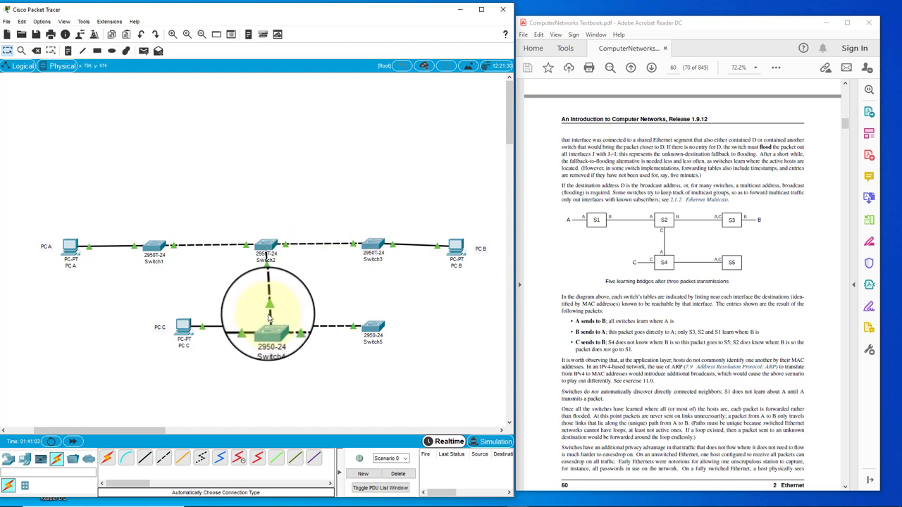
{"action": "left_click_drag", "start_coordinate": [266, 314], "coordinate": [270, 296]}
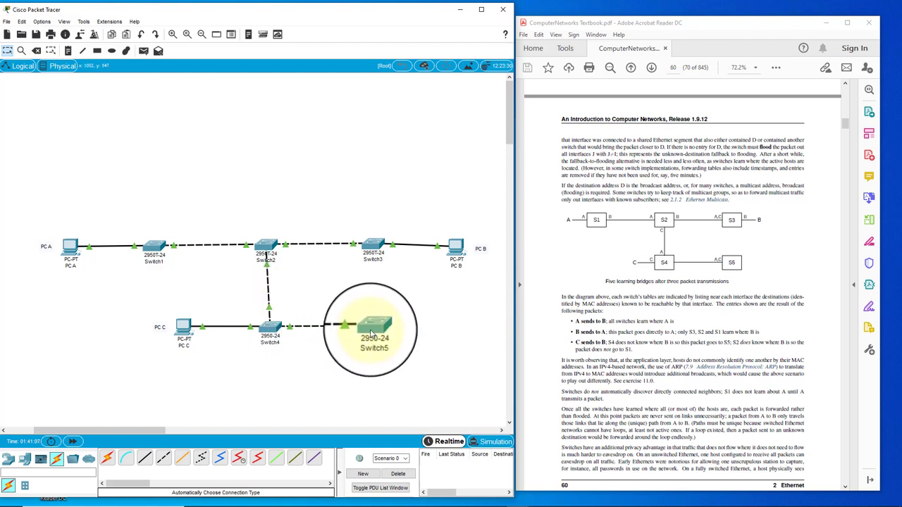
{"action": "left_click_drag", "start_coordinate": [372, 331], "coordinate": [378, 336]}
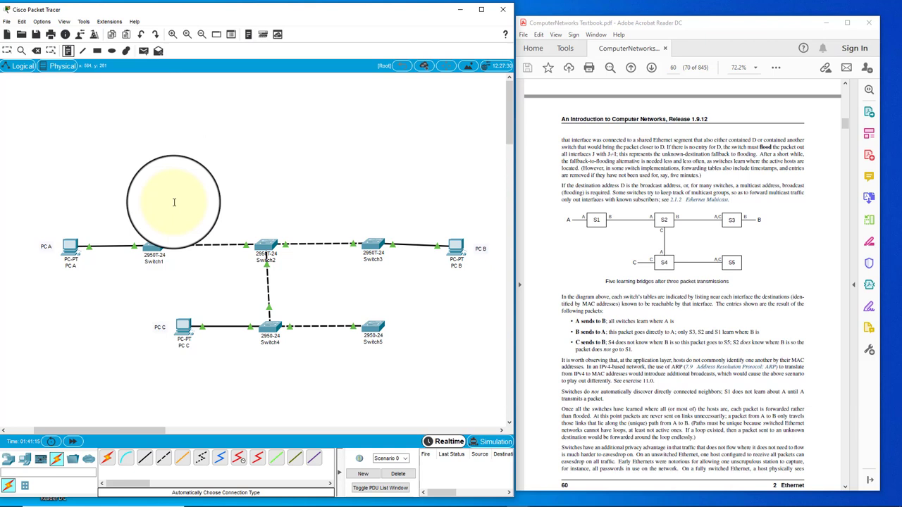
- Place a note reading 'Anything for PC A goes to this cable' above the Switch4–Switch5 link
{"action": "left_click", "coordinate": [339, 308]}
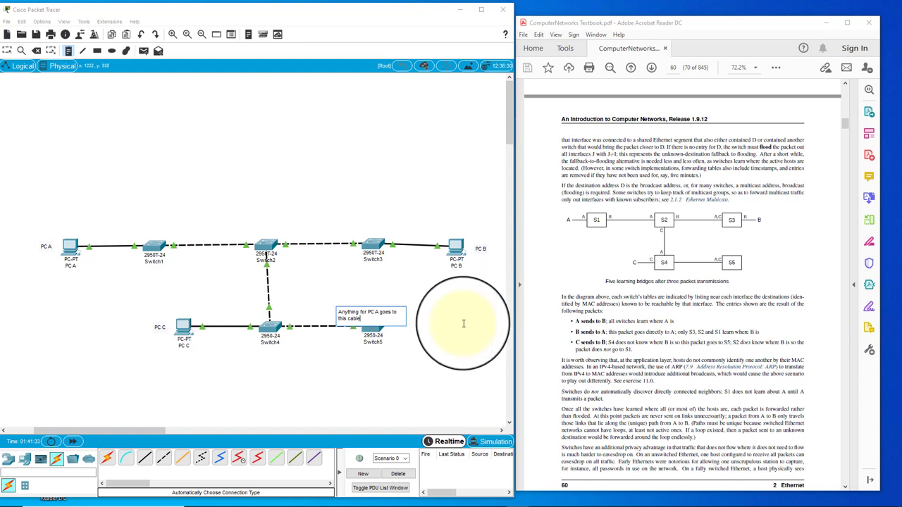
{"action": "double_click", "coordinate": [394, 315]}
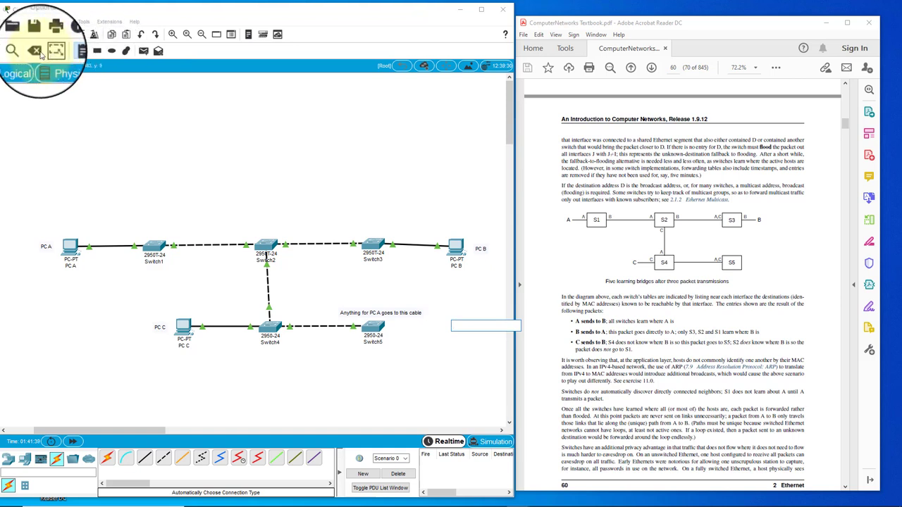
{"action": "left_click", "coordinate": [7, 50]}
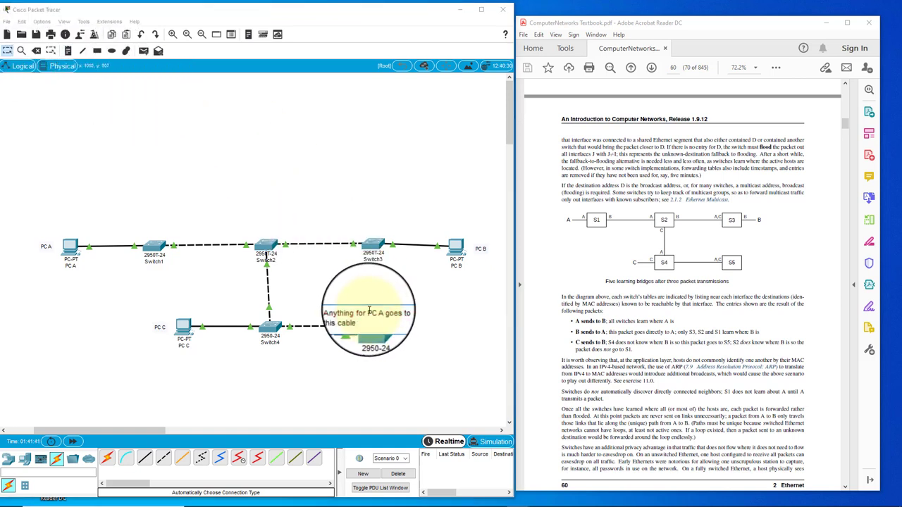
{"action": "left_click", "coordinate": [400, 312]}
{"action": "double_click", "coordinate": [400, 312]}
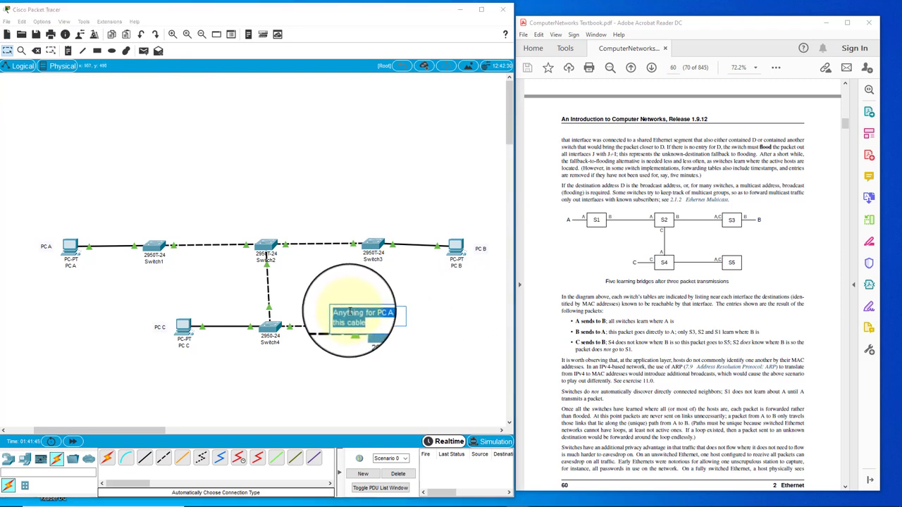
{"action": "left_click", "coordinate": [423, 312]}
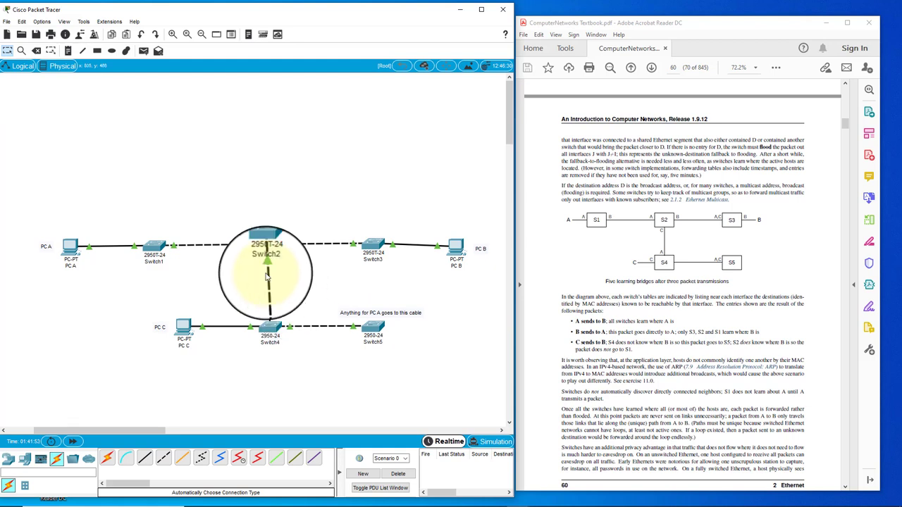
- Copy the 'Anything for PC A goes to this cable' note
{"action": "left_click", "coordinate": [23, 21]}
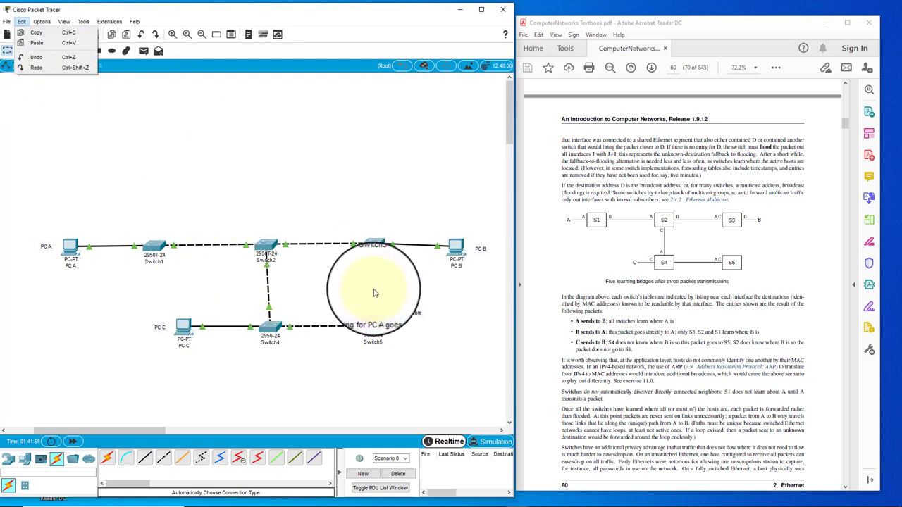
{"action": "left_click", "coordinate": [387, 319]}
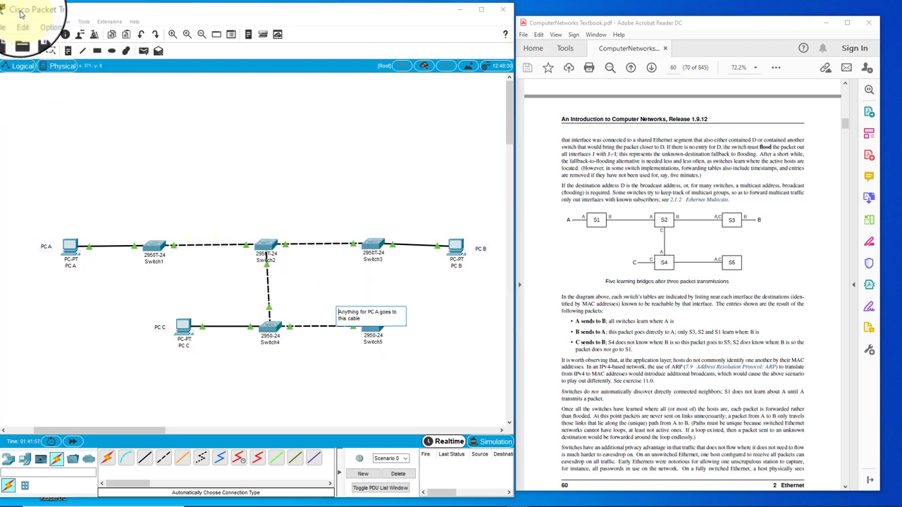
{"action": "left_click", "coordinate": [22, 21]}
{"action": "left_click", "coordinate": [31, 34]}
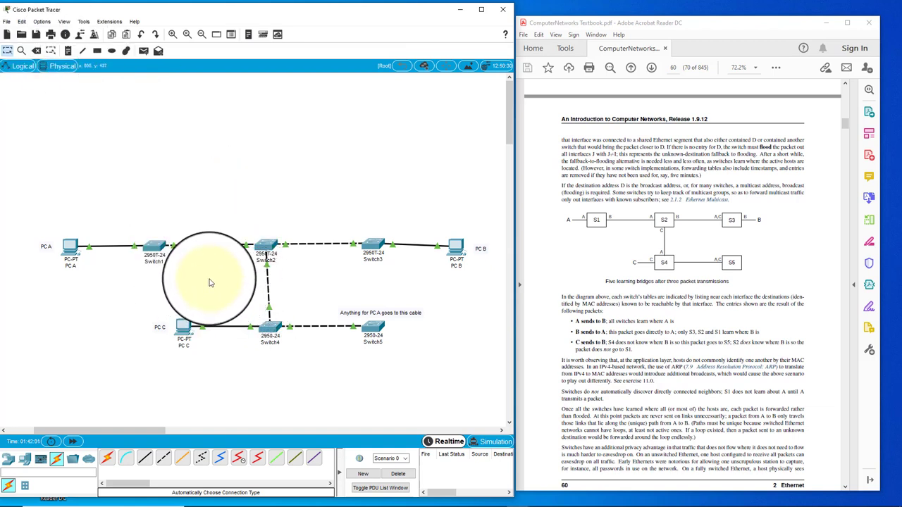
- Drag note copies onto the Switch2–Switch4, Switch2–Switch3 and Switch1 links
{"action": "left_click_drag", "start_coordinate": [345, 295], "coordinate": [247, 311]}
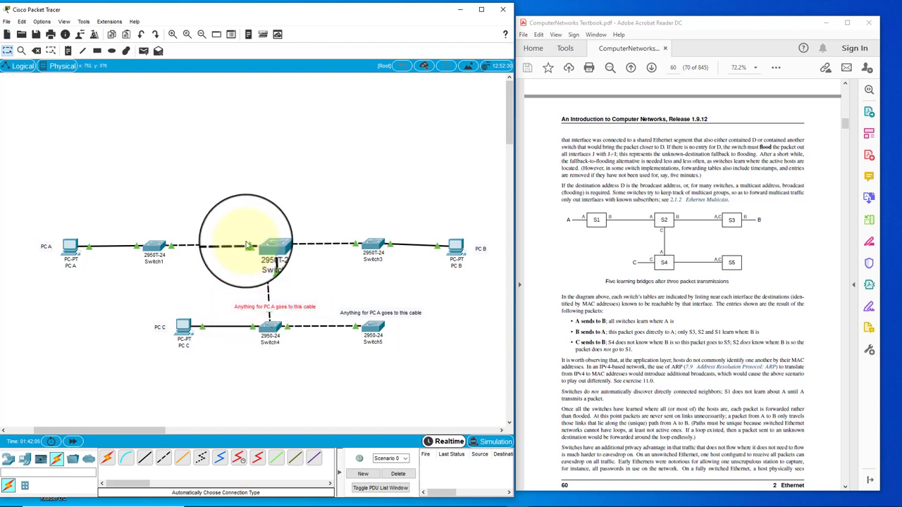
{"action": "left_click_drag", "start_coordinate": [381, 313], "coordinate": [356, 229]}
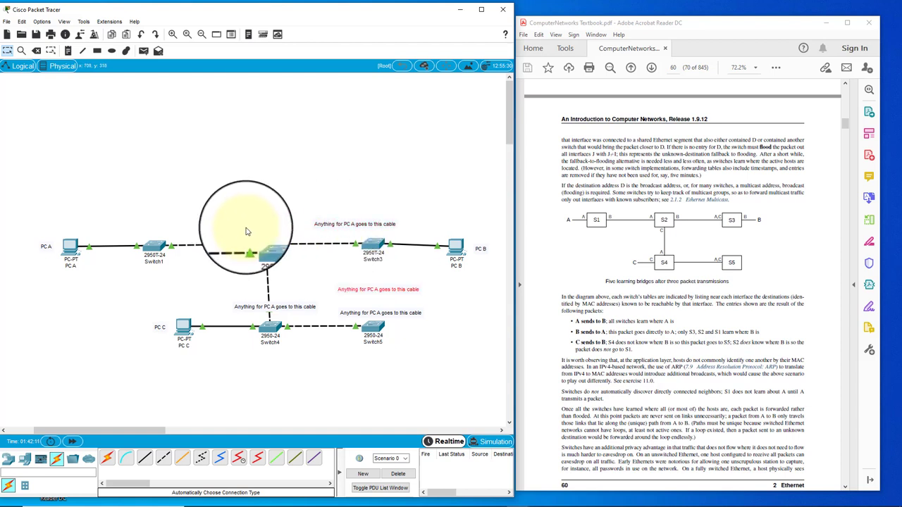
{"action": "left_click_drag", "start_coordinate": [370, 313], "coordinate": [131, 225]}
- Drop the copy beside PC A and rewrap the PC A, Switch2 and Switch1–Switch2 notes to two lines
{"action": "left_click", "coordinate": [171, 224]}
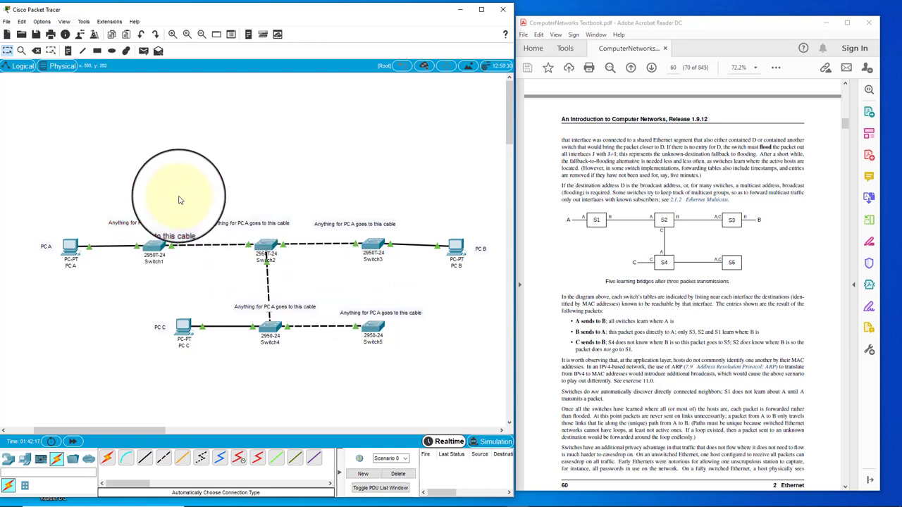
{"action": "double_click", "coordinate": [176, 225]}
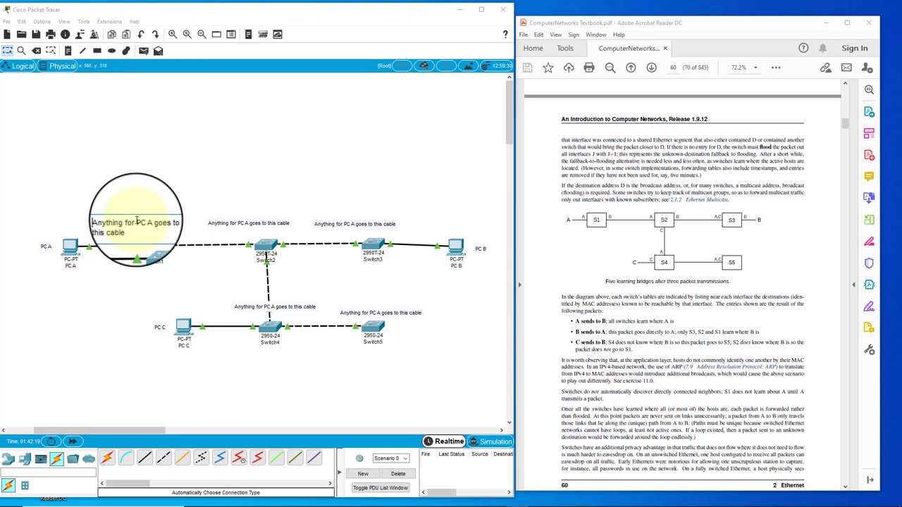
{"action": "double_click", "coordinate": [246, 223]}
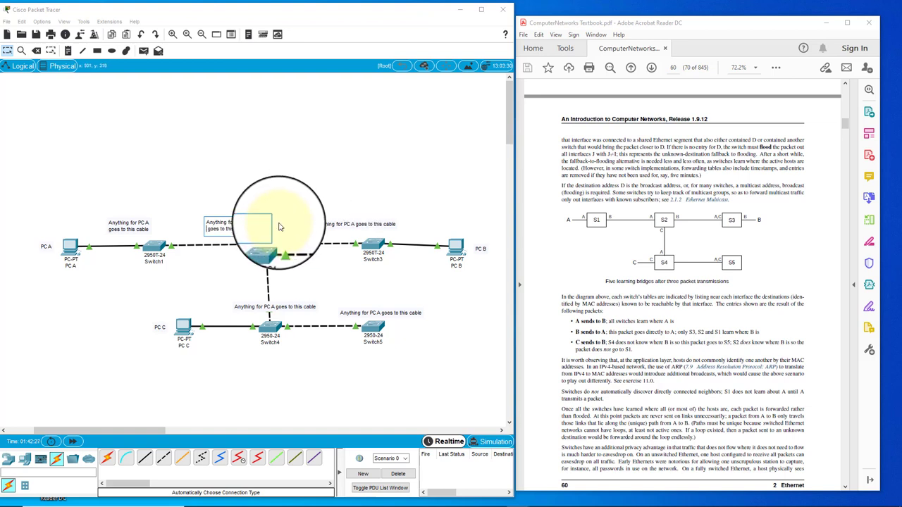
{"action": "double_click", "coordinate": [132, 226]}
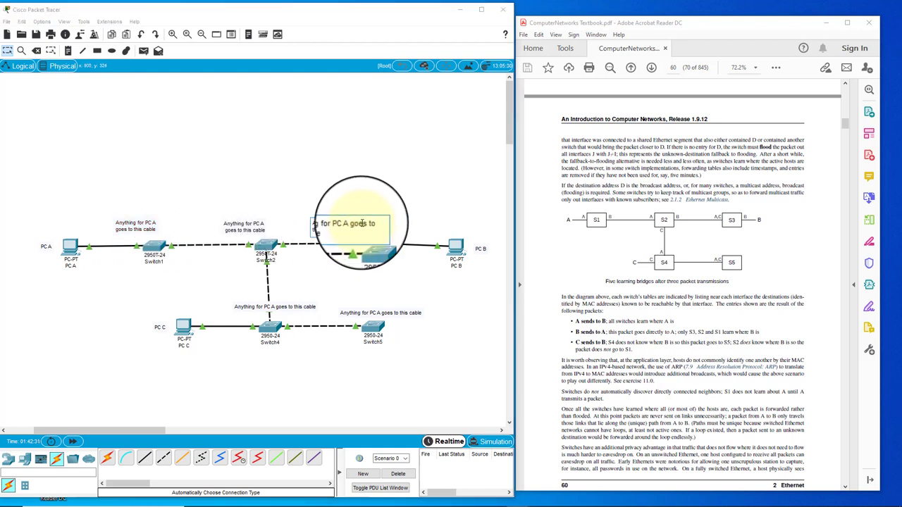
- Rewrap the Switch3 and Switch4 notes and move the Switch5 note up above its cable
{"action": "double_click", "coordinate": [337, 224]}
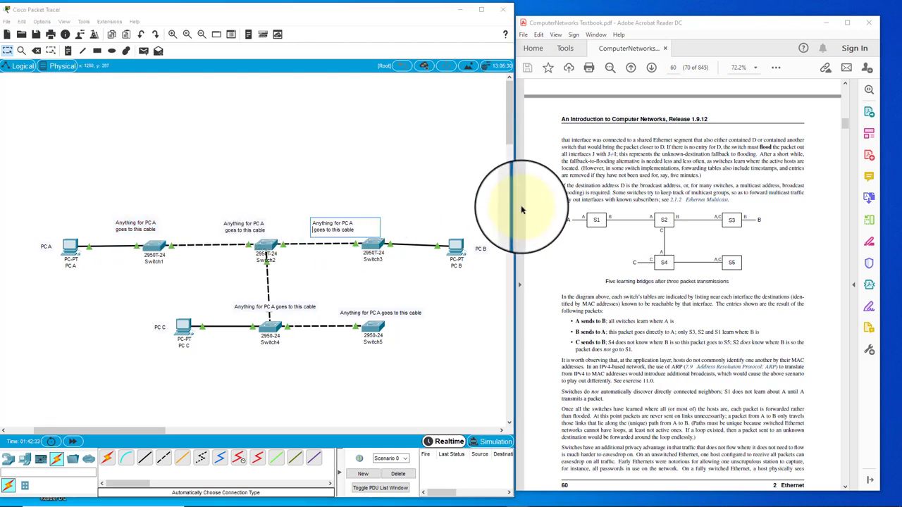
{"action": "double_click", "coordinate": [366, 228]}
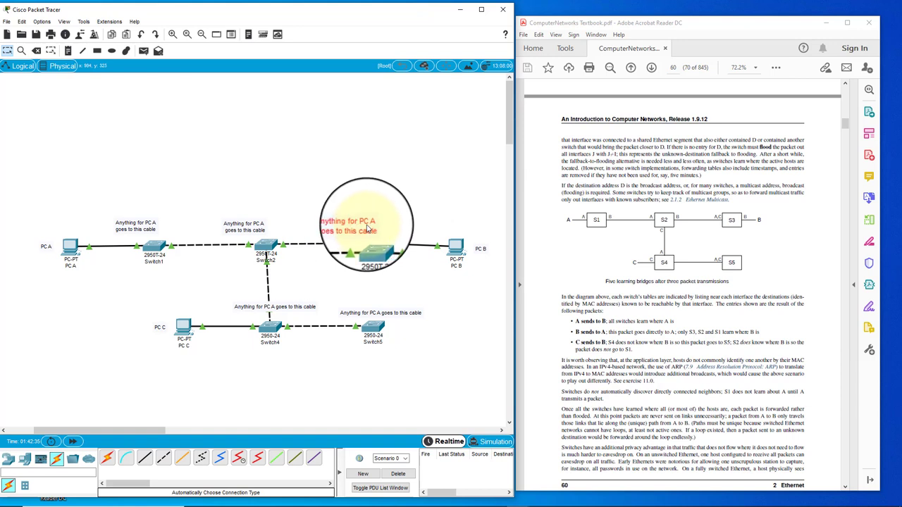
{"action": "double_click", "coordinate": [273, 305]}
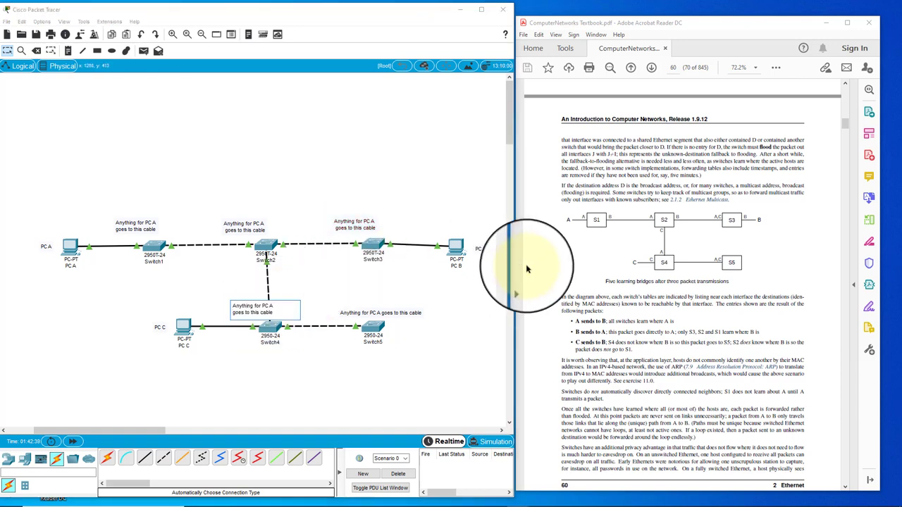
{"action": "left_click", "coordinate": [266, 305]}
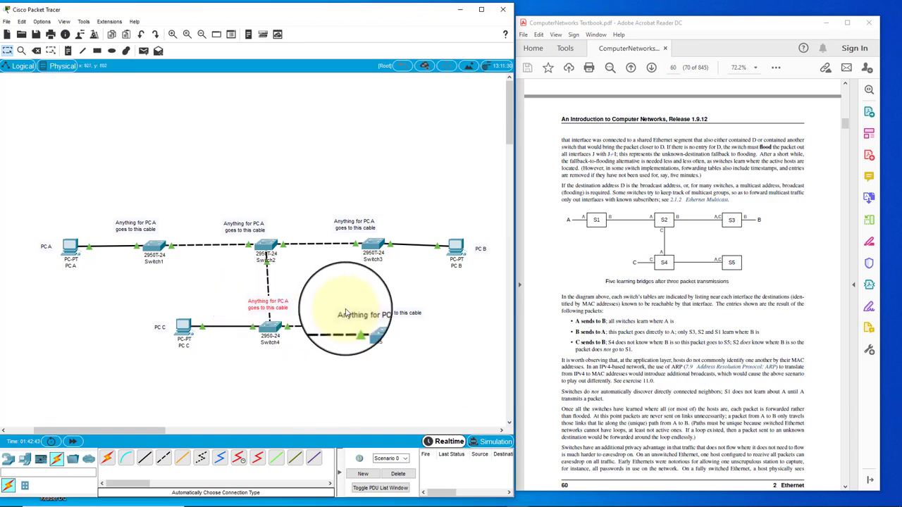
{"action": "left_click", "coordinate": [380, 312]}
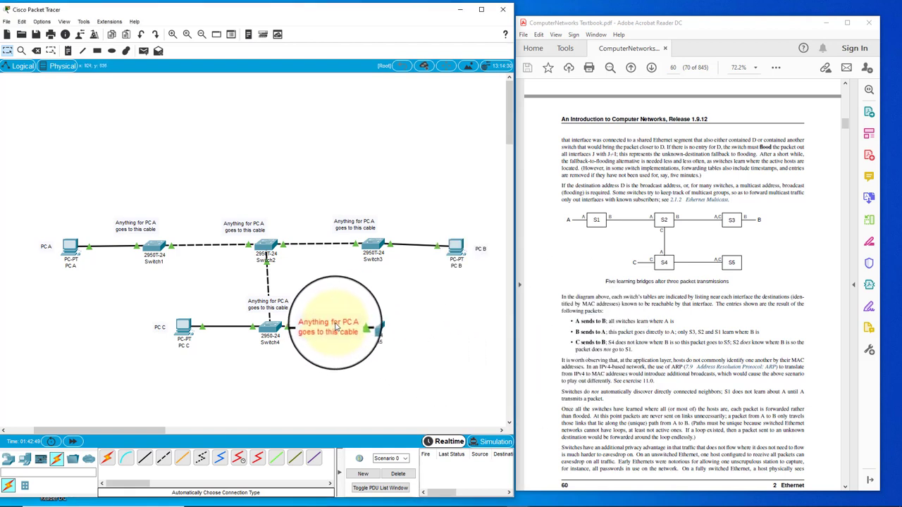
{"action": "left_click_drag", "start_coordinate": [337, 327], "coordinate": [344, 311]}
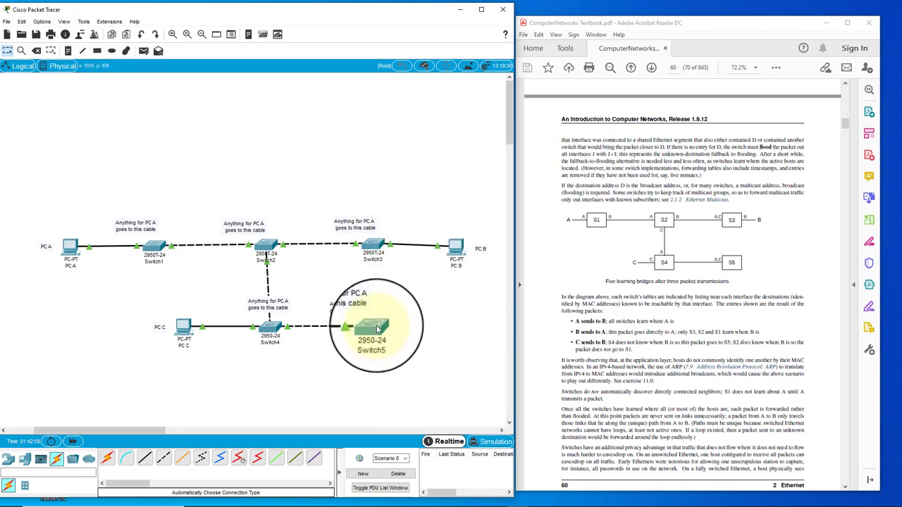
{"action": "mouse_move", "coordinate": [379, 329]}
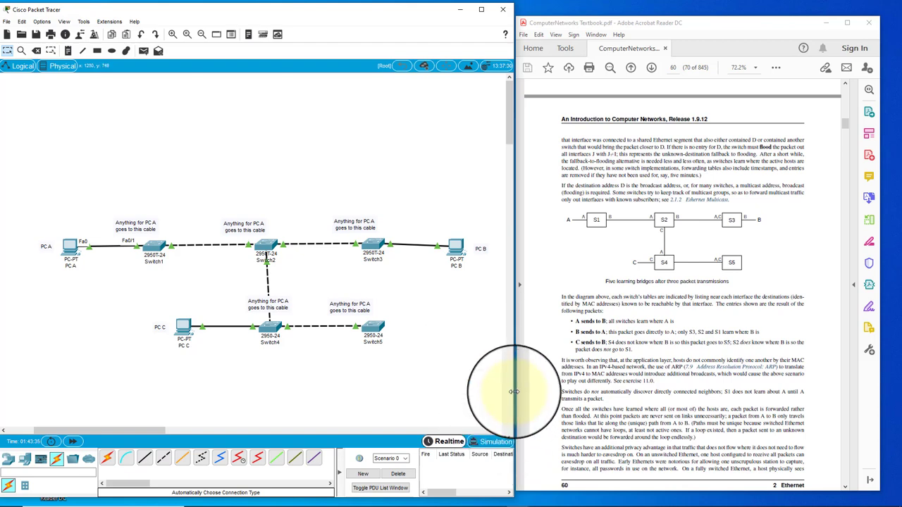
- Highlight the A, B, C and S1–S4 labels in the 'Five learning bridges' figure
{"action": "left_click_drag", "start_coordinate": [514, 391], "coordinate": [540, 385]}
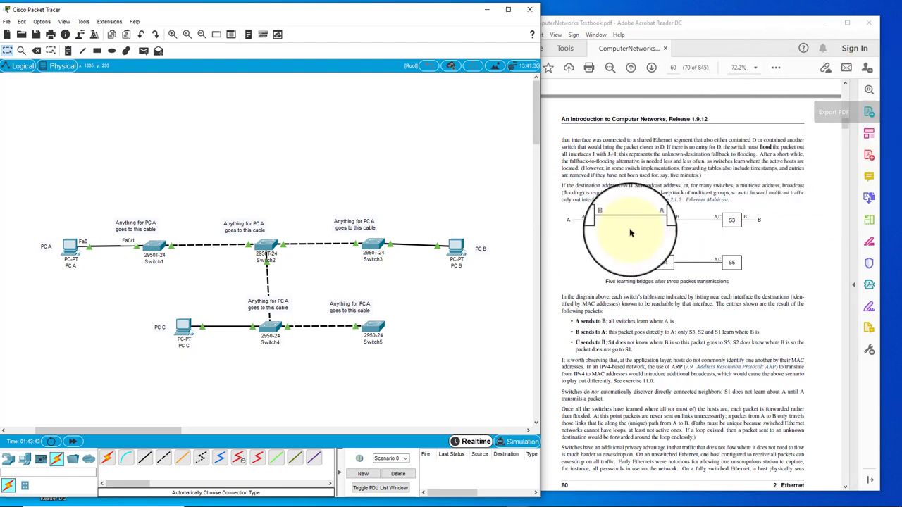
{"action": "left_click", "coordinate": [584, 218]}
{"action": "left_click_drag", "start_coordinate": [583, 218], "coordinate": [666, 220]}
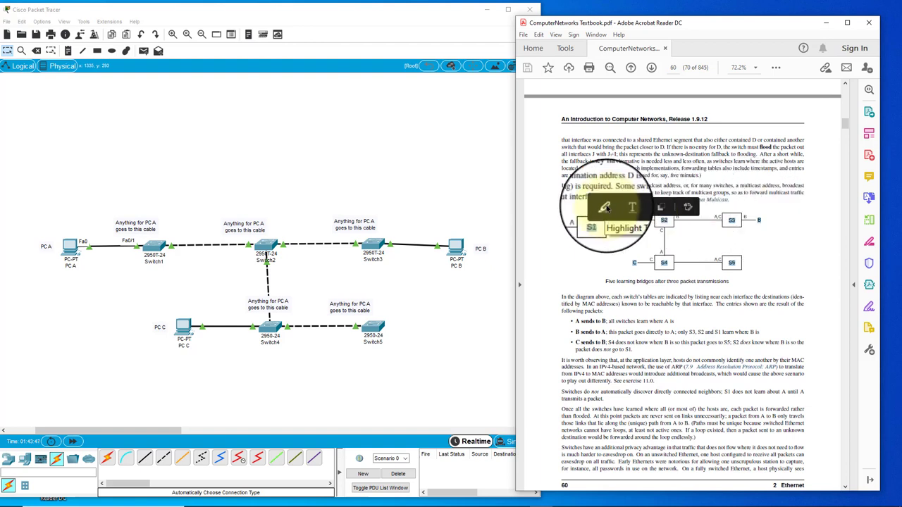
{"action": "left_click", "coordinate": [605, 207]}
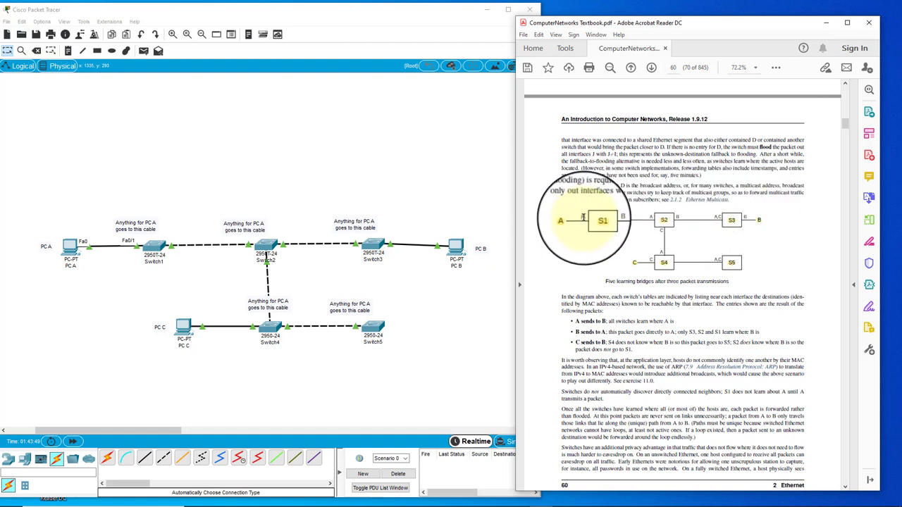
{"action": "left_click_drag", "start_coordinate": [584, 218], "coordinate": [644, 211]}
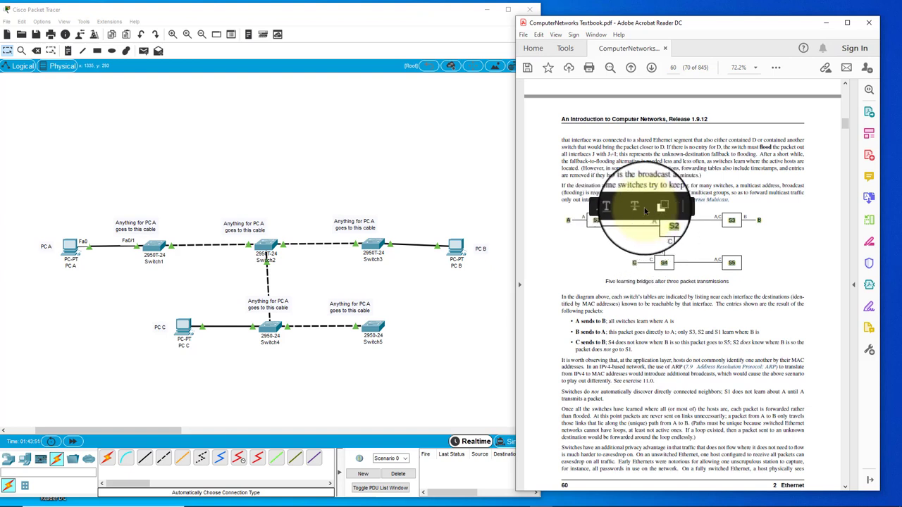
{"action": "left_click", "coordinate": [645, 211]}
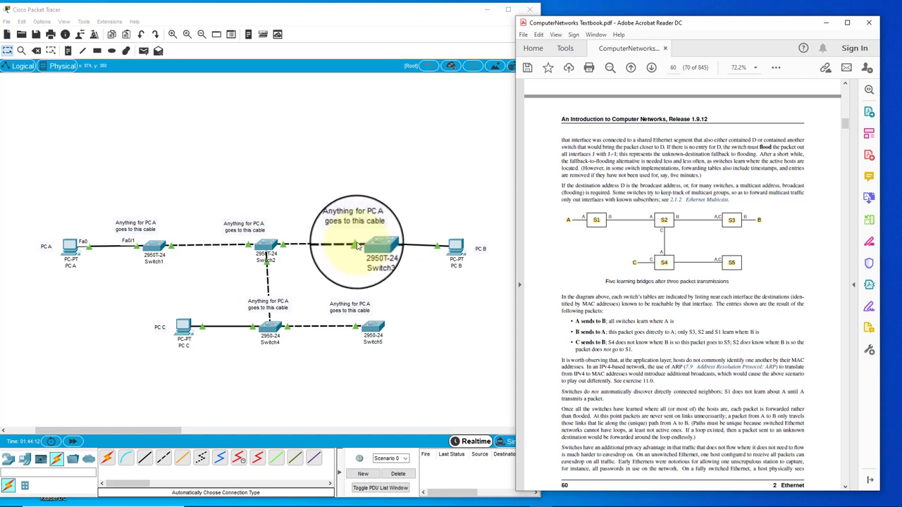
- Insert 'or PC C' after 'PC A' in the Switch3 and Switch5 notes
{"action": "double_click", "coordinate": [375, 221]}
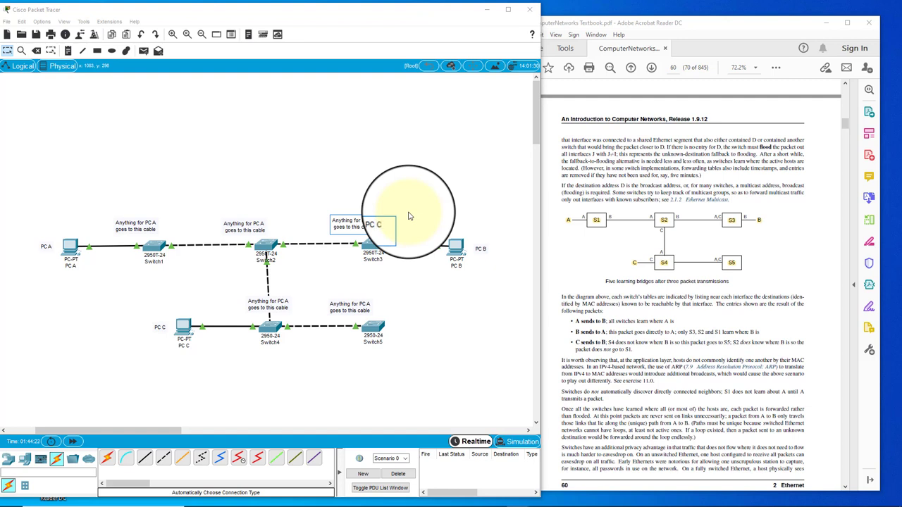
{"action": "left_click", "coordinate": [411, 217]}
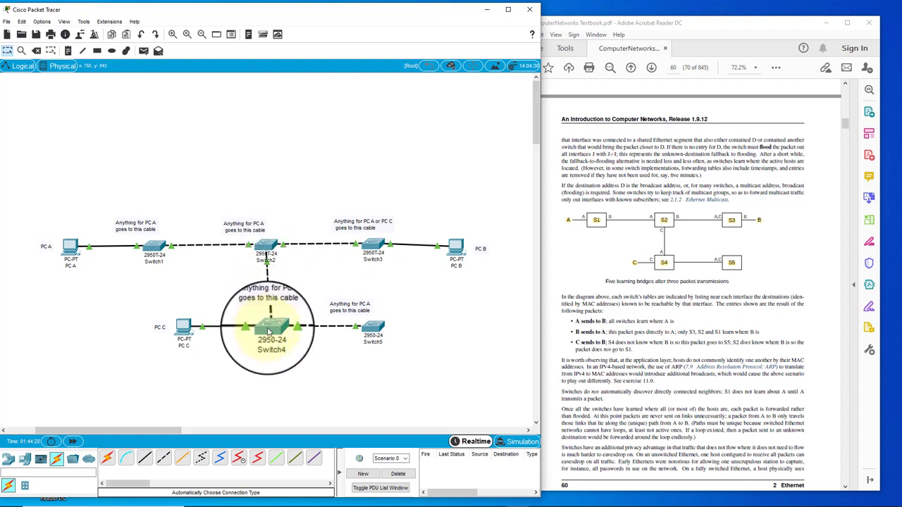
{"action": "left_click", "coordinate": [356, 311]}
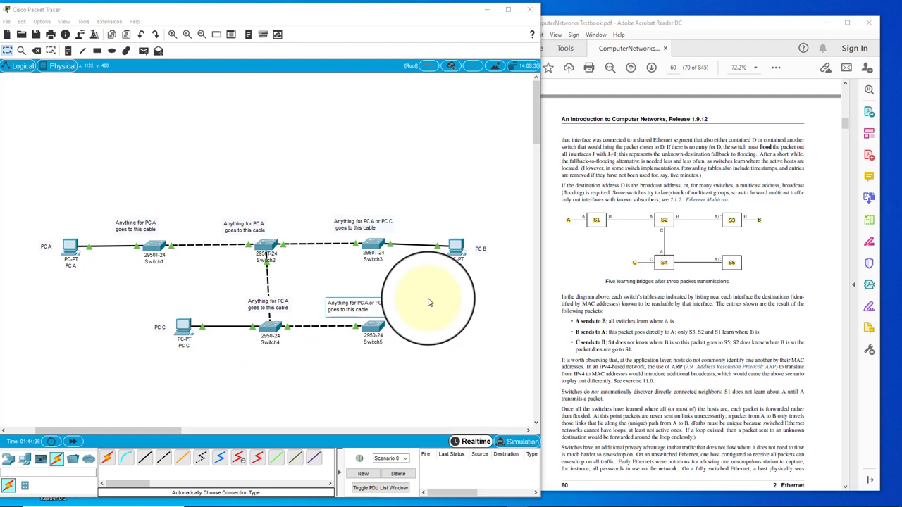
{"action": "left_click", "coordinate": [428, 302]}
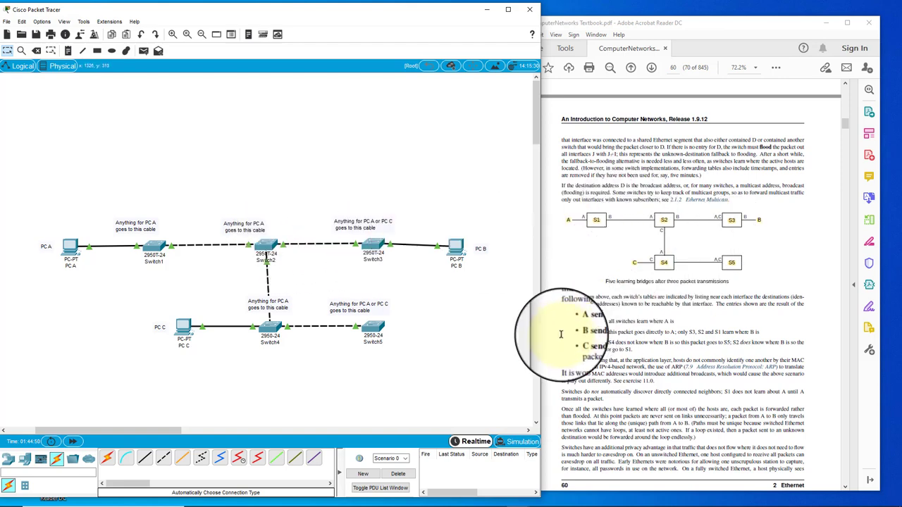
{"action": "left_click_drag", "start_coordinate": [538, 342], "coordinate": [887, 343]}
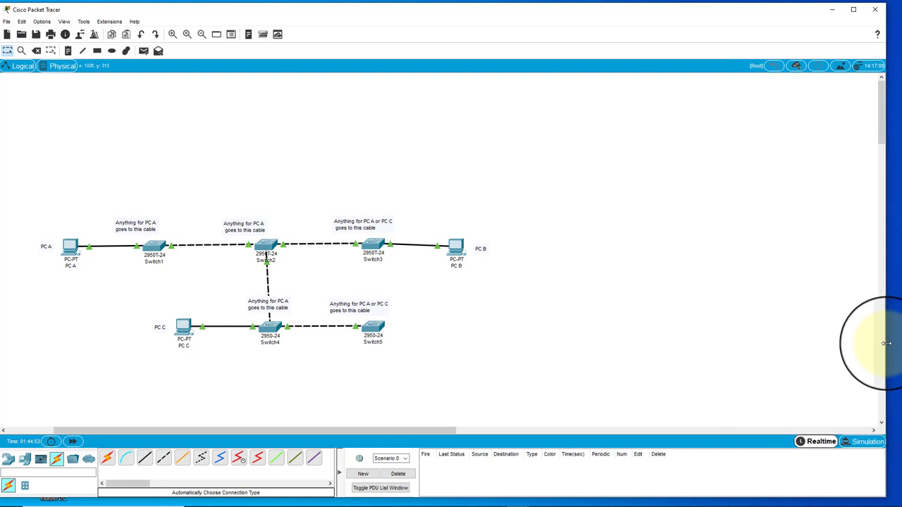
- Switch to Simulation mode and play, capturing STP frames up to 7.935 s
{"action": "left_click", "coordinate": [860, 442]}
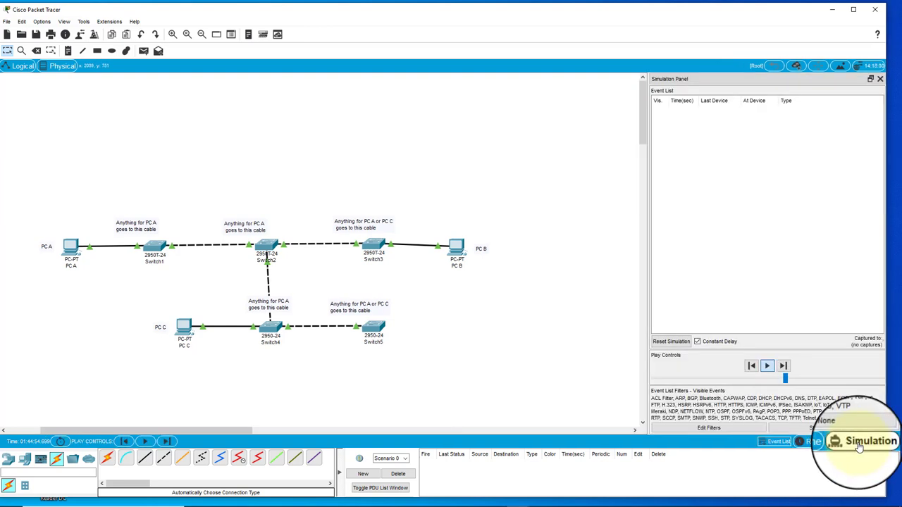
{"action": "left_click", "coordinate": [768, 366]}
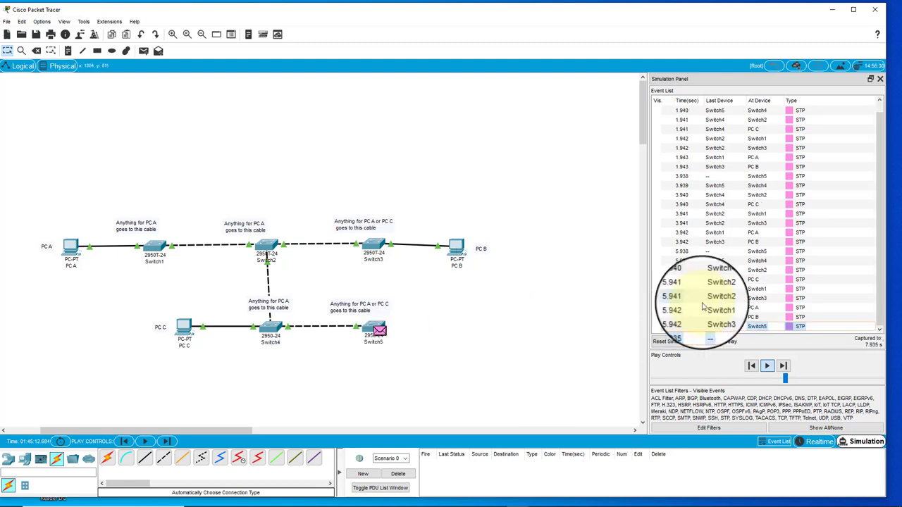
- Resume then pause capture, adding CDP and DTP frames up to 15.938 s
{"action": "left_click", "coordinate": [783, 365]}
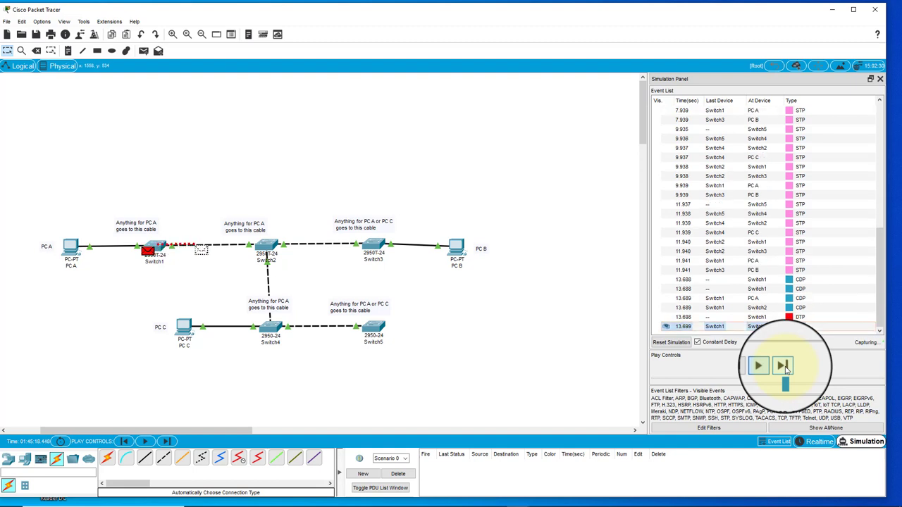
{"action": "left_click", "coordinate": [782, 365]}
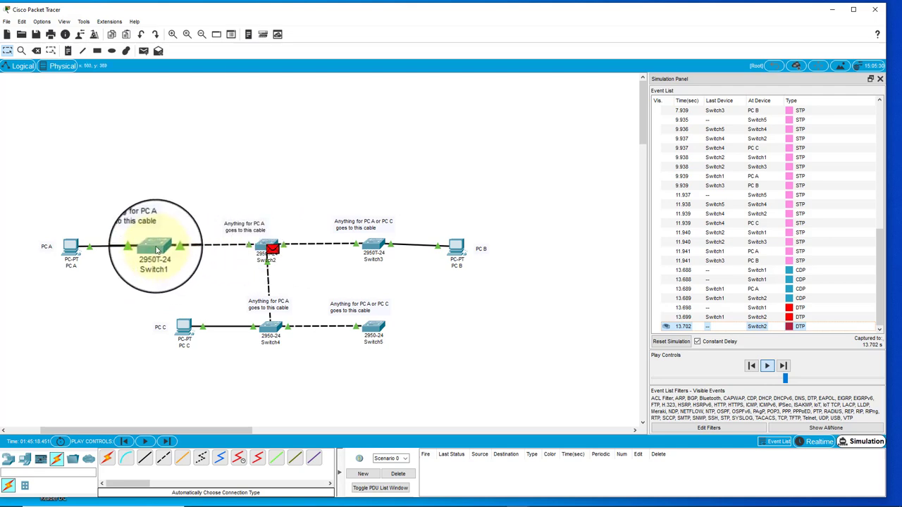
{"action": "mouse_move", "coordinate": [158, 251]}
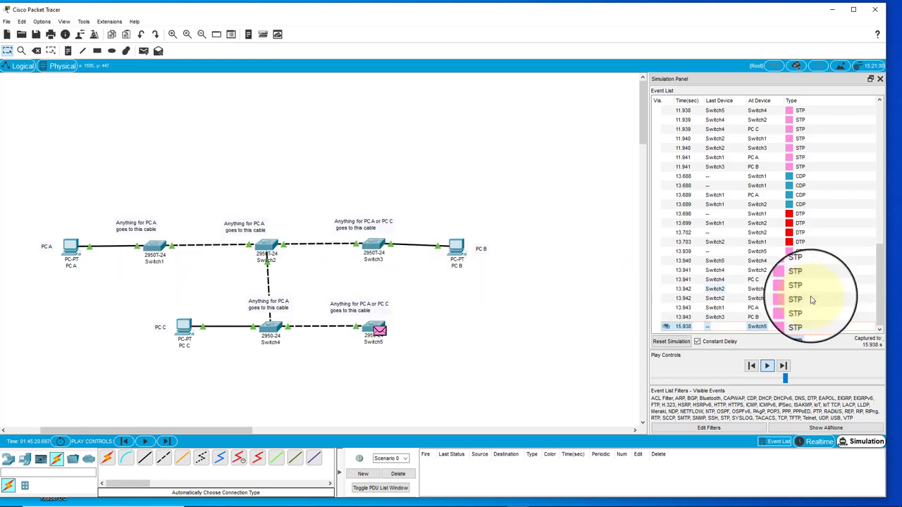
- Back in realtime, list Switch1's dynamic MAC table, showing 00d0.972d.9d01 learned on Fa0/2
{"action": "left_click", "coordinate": [817, 441]}
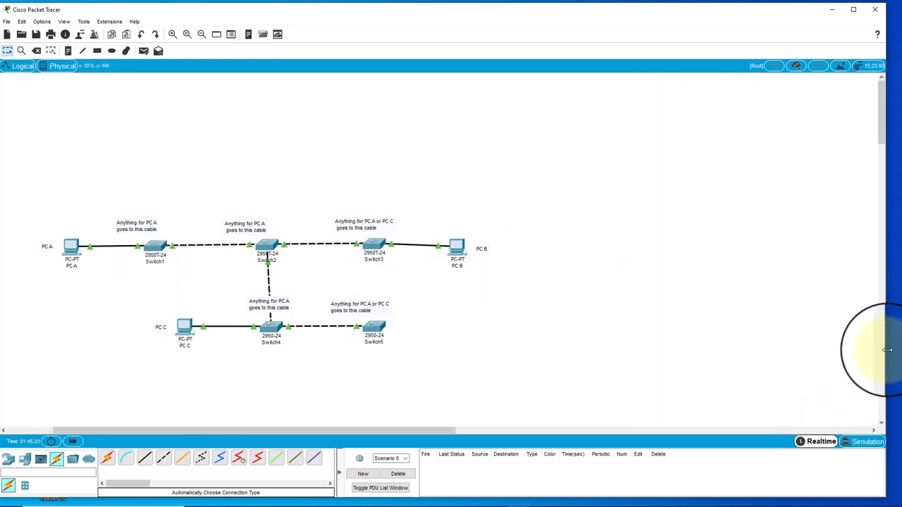
{"action": "left_click_drag", "start_coordinate": [888, 350], "coordinate": [504, 351]}
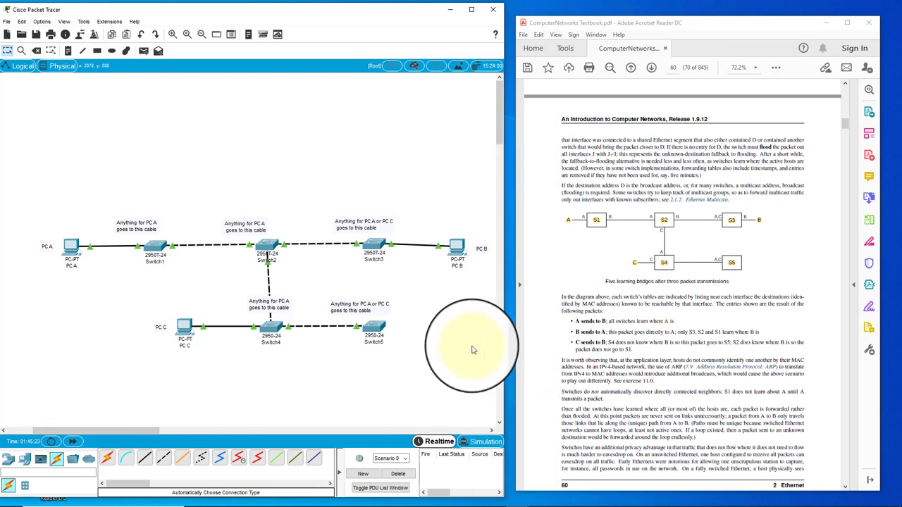
{"action": "left_click", "coordinate": [153, 247]}
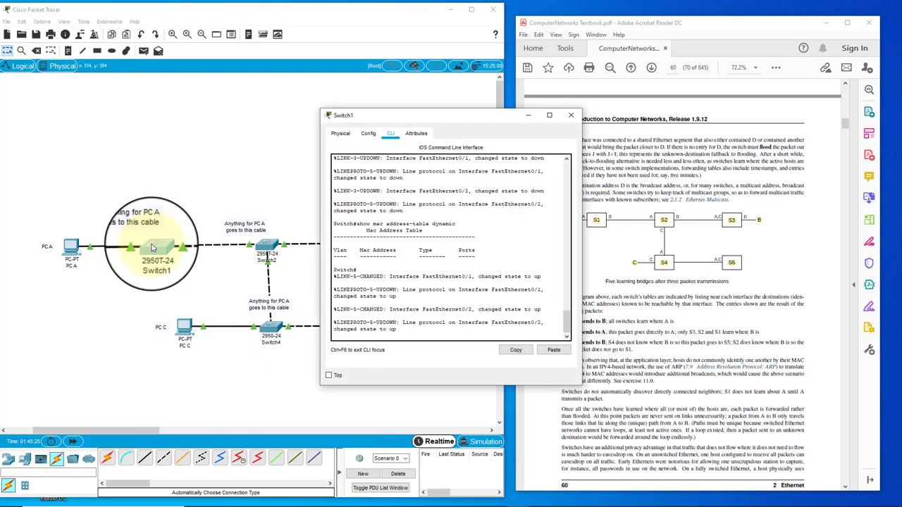
{"action": "left_click_drag", "start_coordinate": [462, 123], "coordinate": [656, 108]}
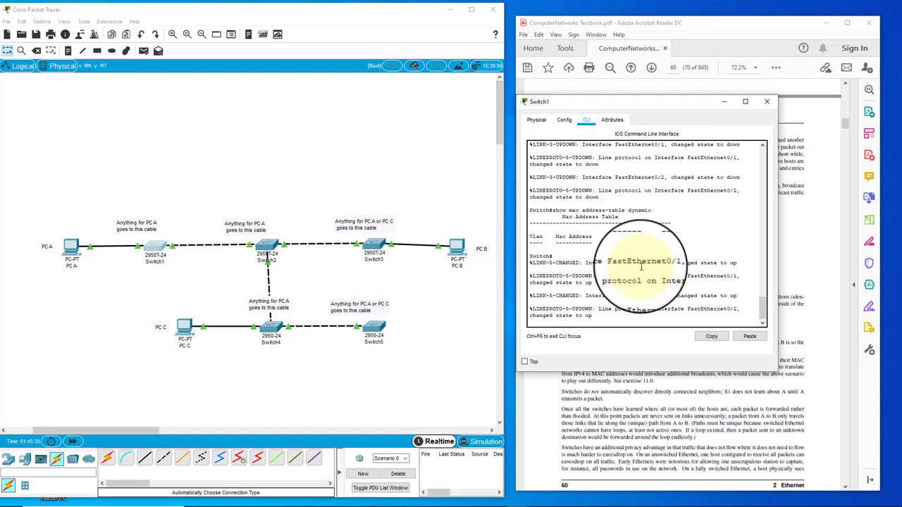
{"action": "key", "text": "Return"}
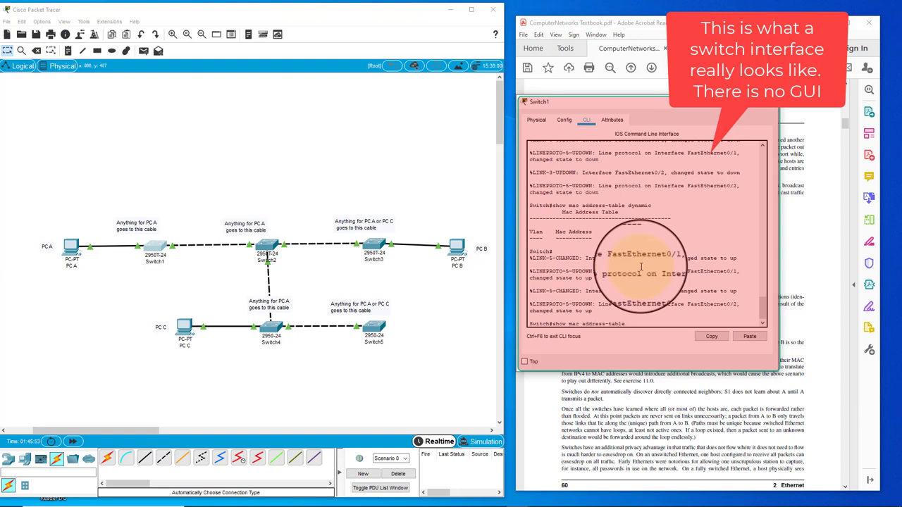
{"action": "type", "text": "c"}
{"action": "key", "text": "Return"}
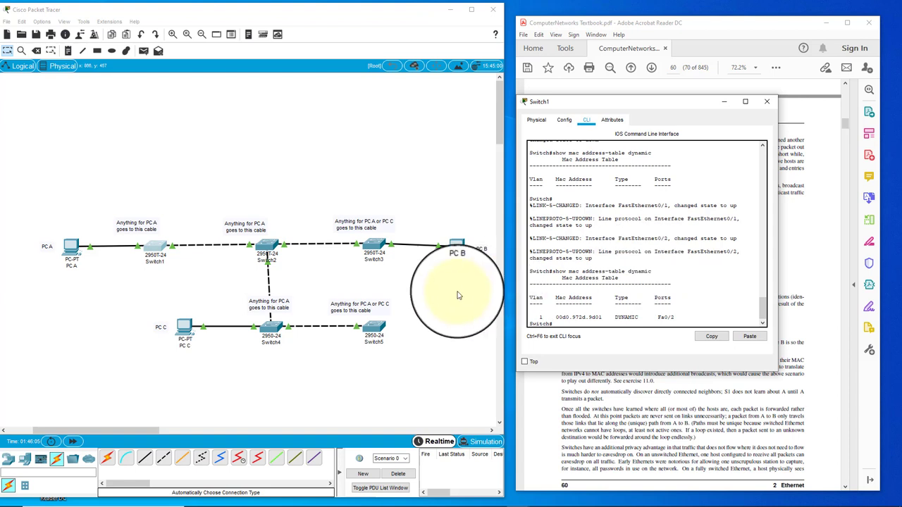
- Send a simple PDU ping from PC A to PC B, which completes successfully
{"action": "left_click", "coordinate": [200, 249]}
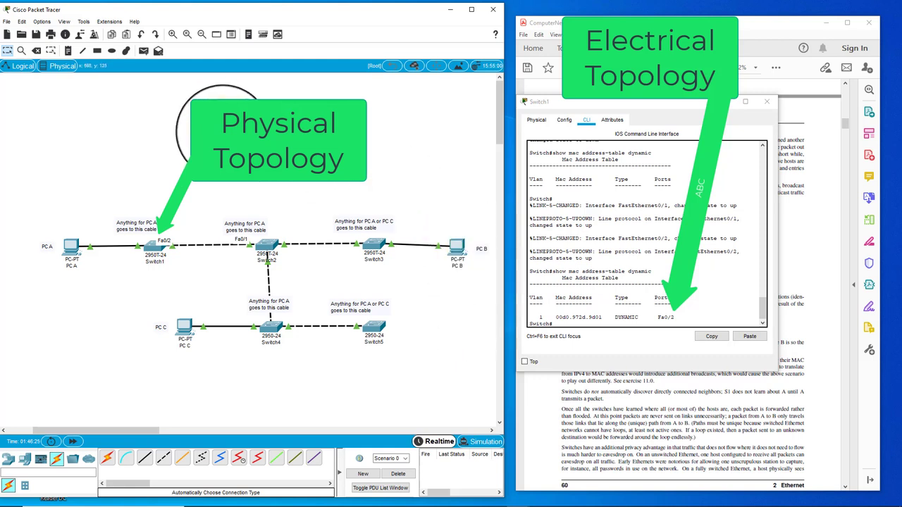
{"action": "left_click", "coordinate": [145, 53]}
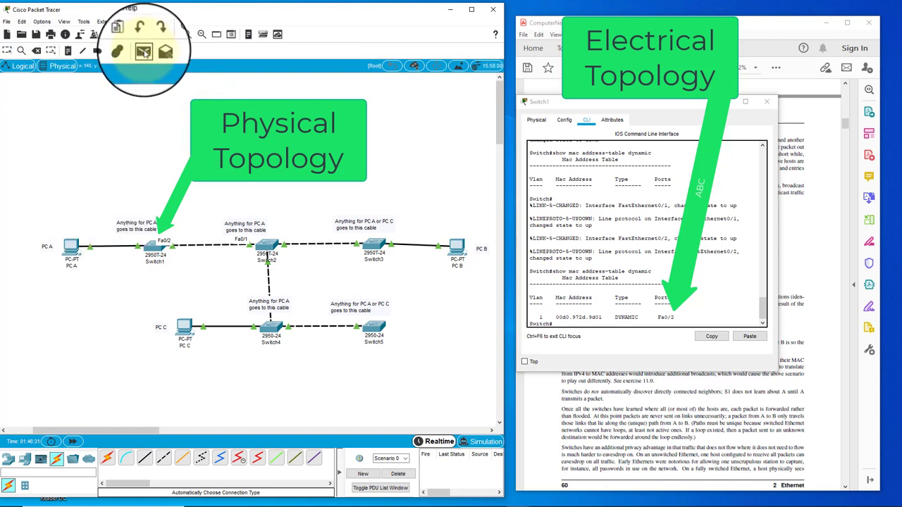
{"action": "left_click", "coordinate": [70, 247]}
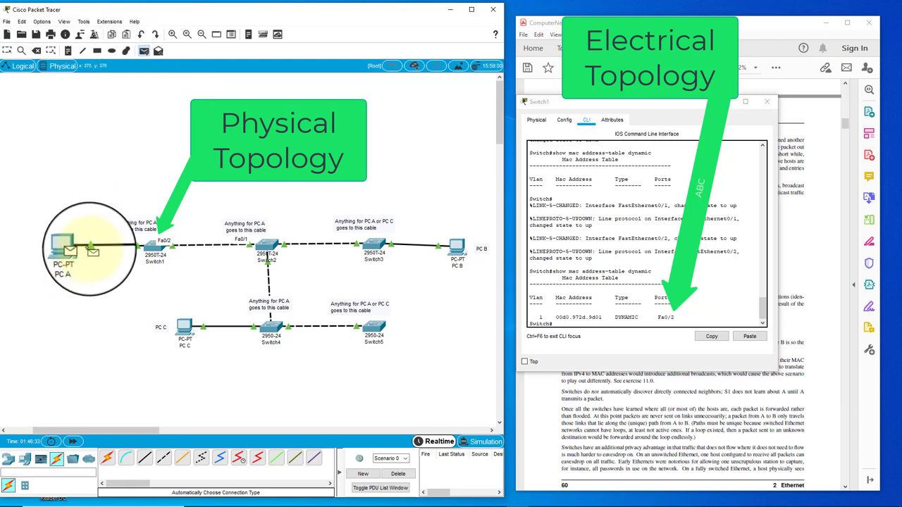
{"action": "left_click", "coordinate": [458, 250]}
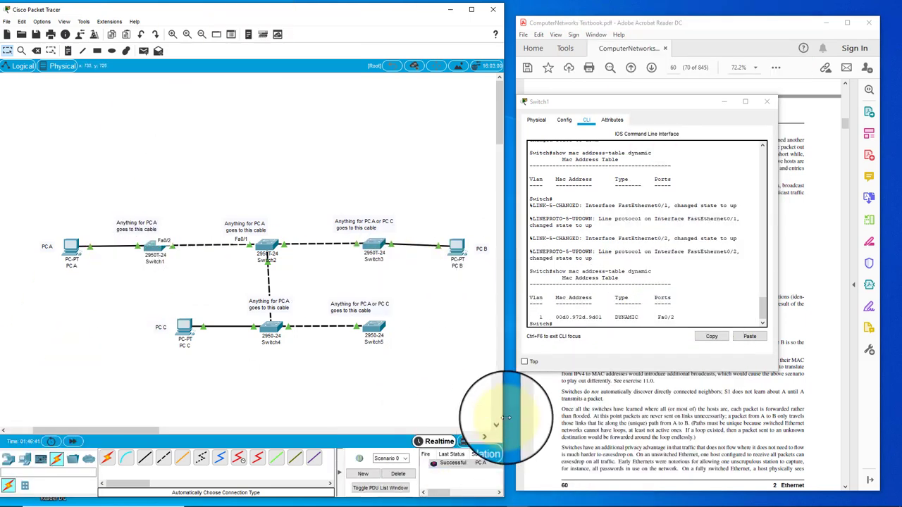
- In simulation mode, step the existing ping through Switch1 and Switch2, then delete it
{"action": "left_click", "coordinate": [485, 441]}
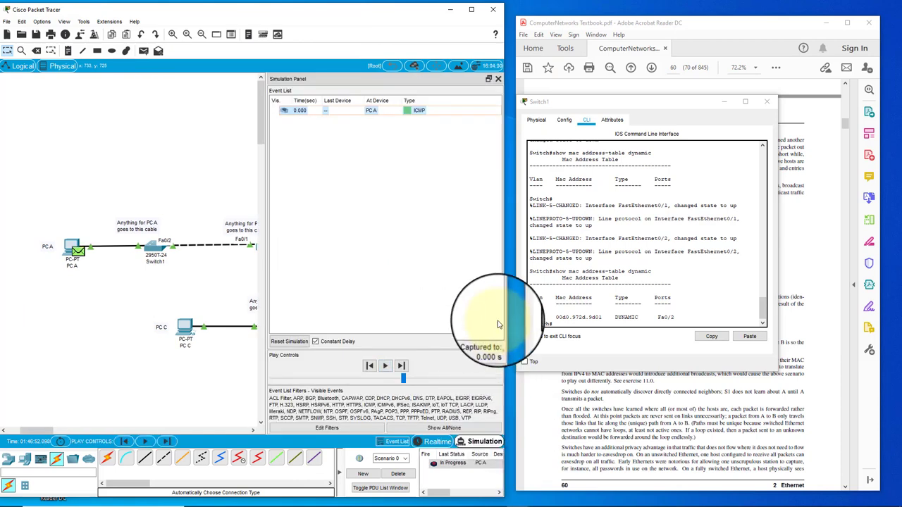
{"action": "left_click_drag", "start_coordinate": [506, 317], "coordinate": [797, 324]}
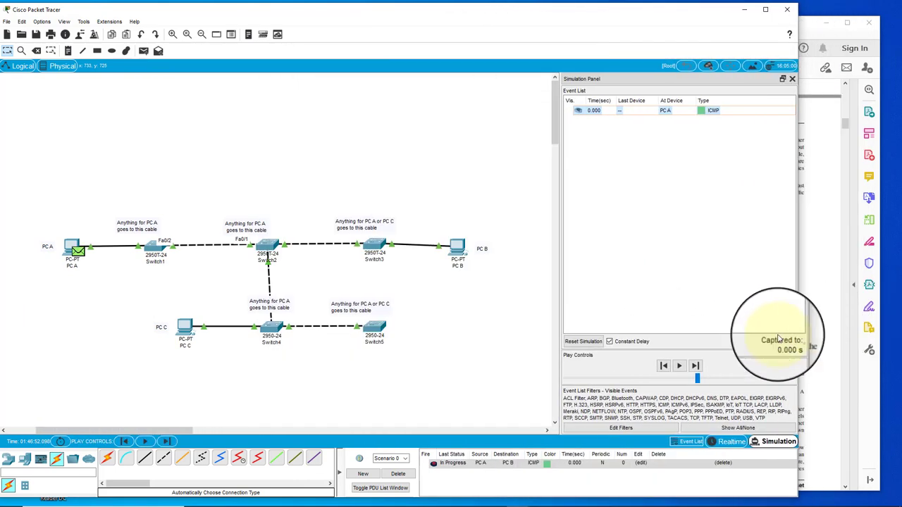
{"action": "left_click", "coordinate": [696, 372]}
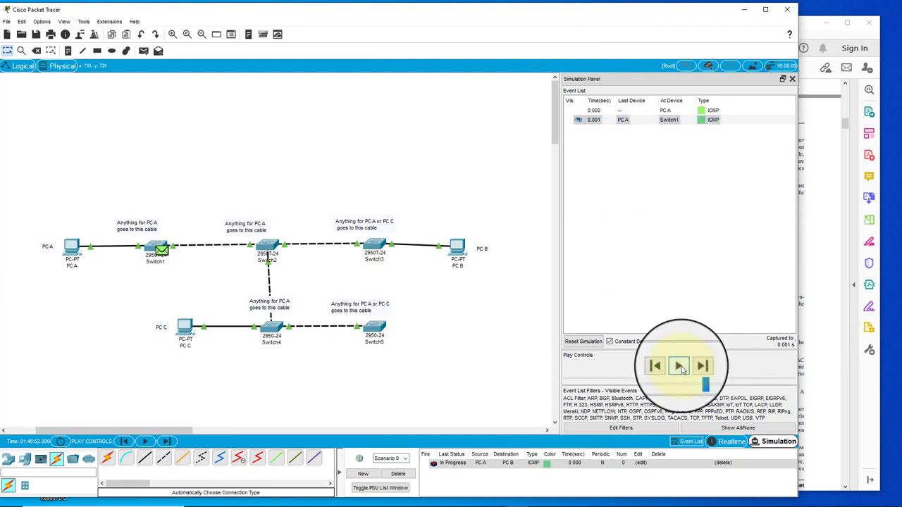
{"action": "left_click", "coordinate": [695, 366]}
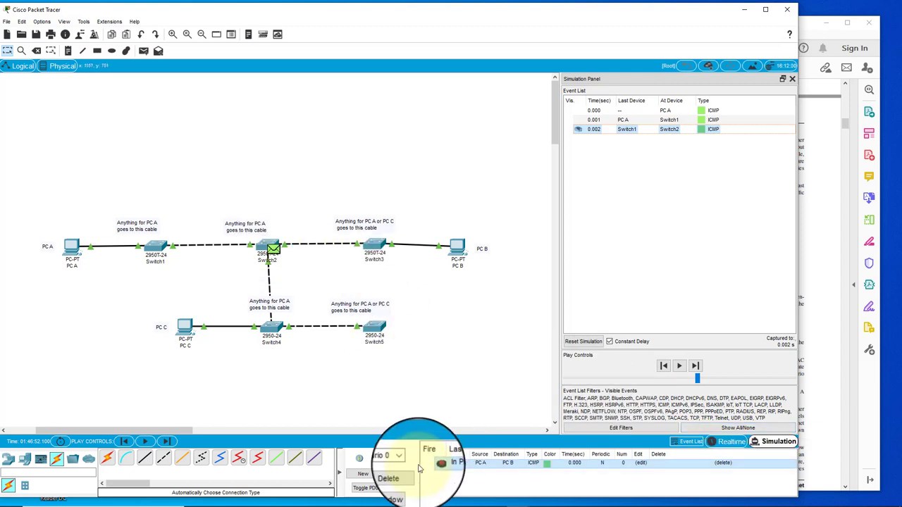
{"action": "left_click", "coordinate": [399, 474]}
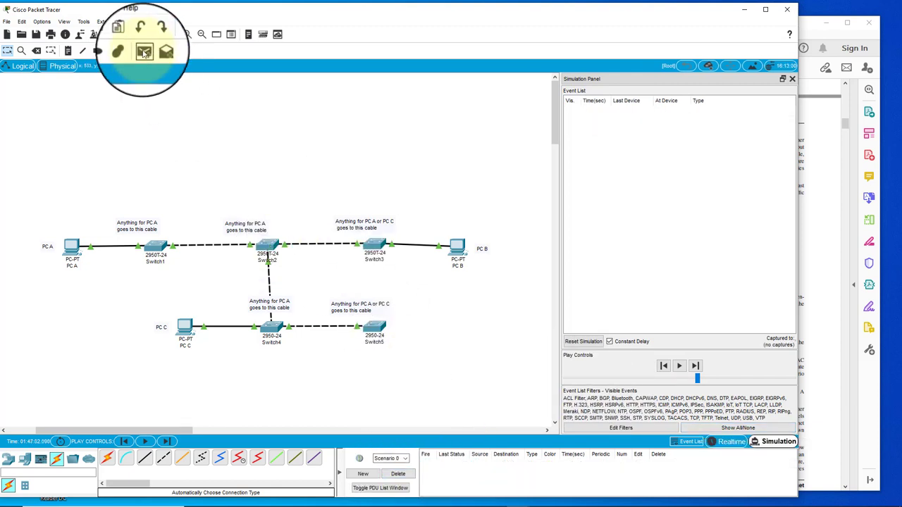
- Add a PC B to PC A ping, step the simulation twice, then delete the scenario
{"action": "left_click", "coordinate": [144, 52]}
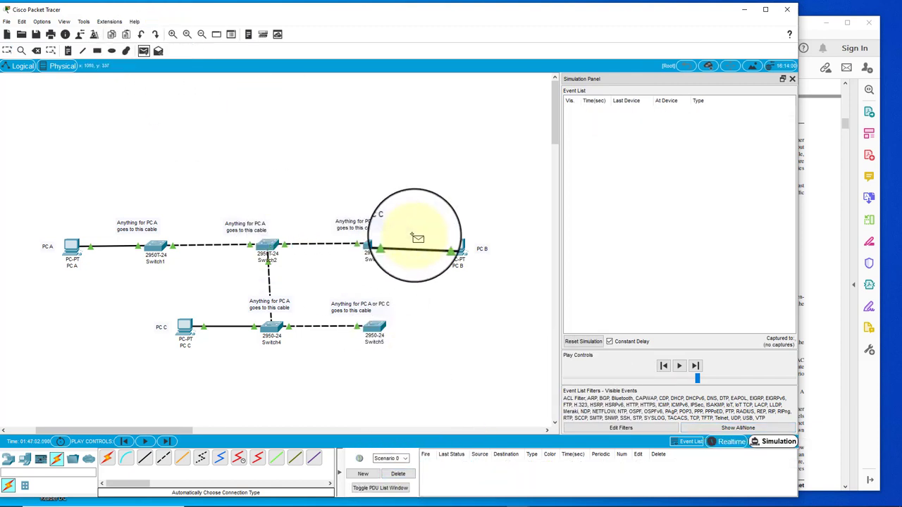
{"action": "left_click", "coordinate": [457, 248]}
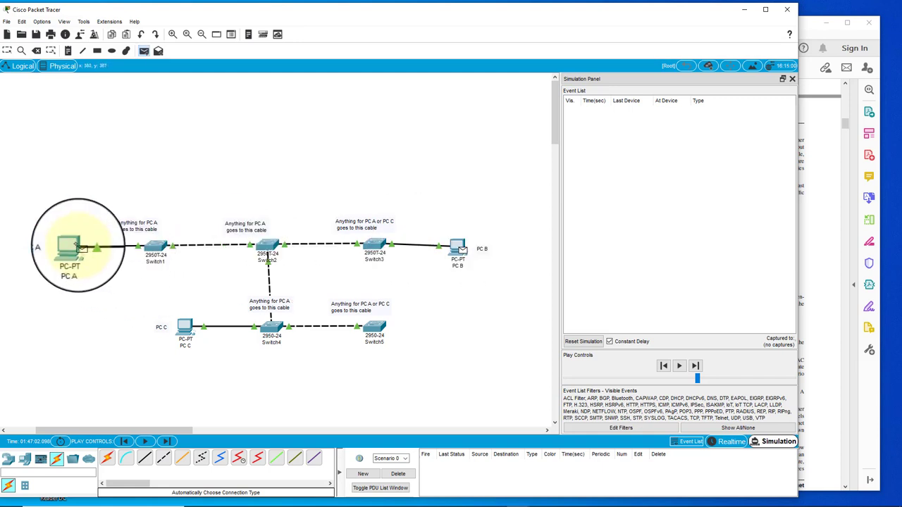
{"action": "left_click", "coordinate": [76, 247]}
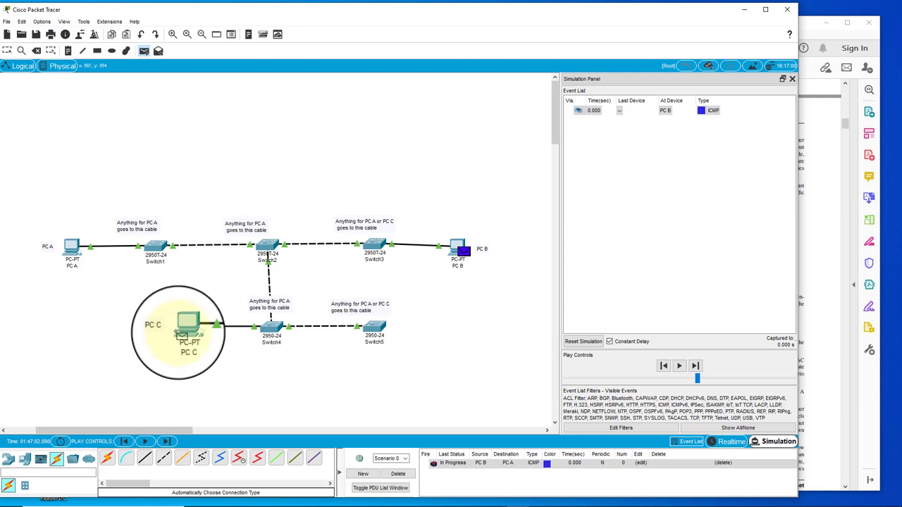
{"action": "left_click", "coordinate": [184, 328]}
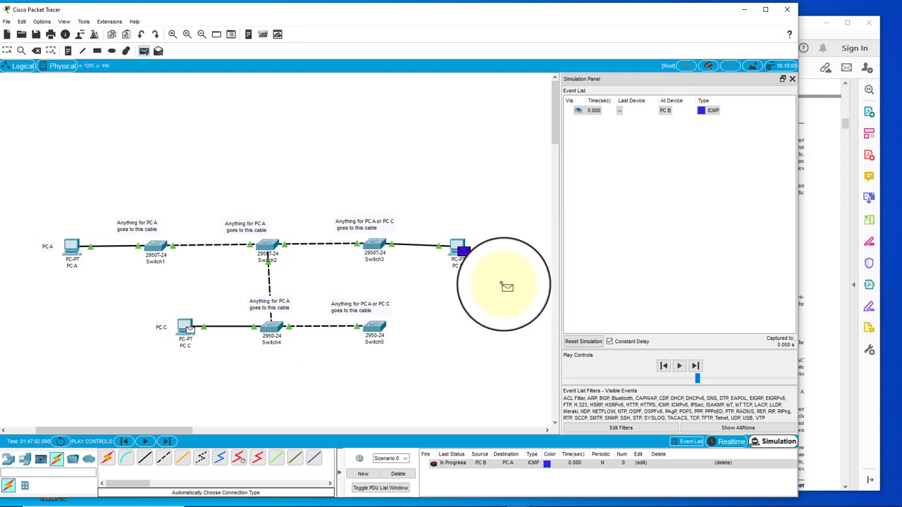
{"action": "left_click", "coordinate": [680, 366]}
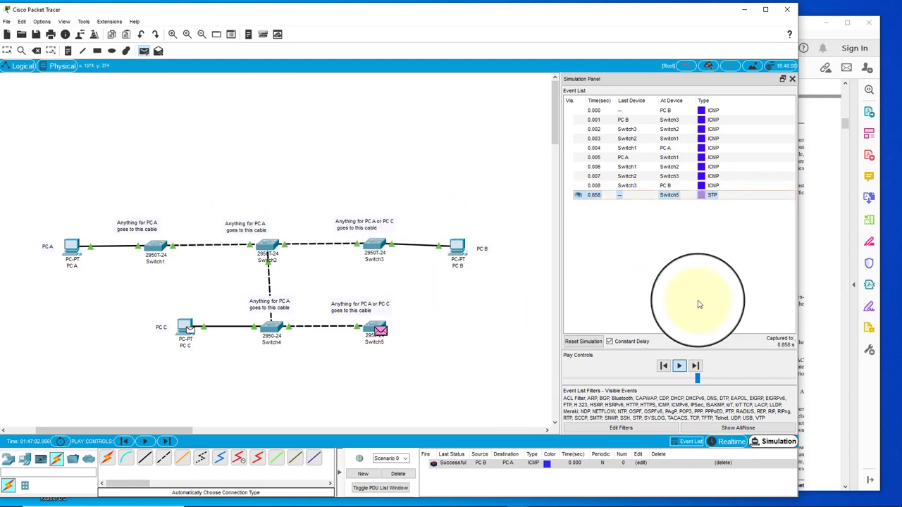
{"action": "left_click", "coordinate": [680, 367]}
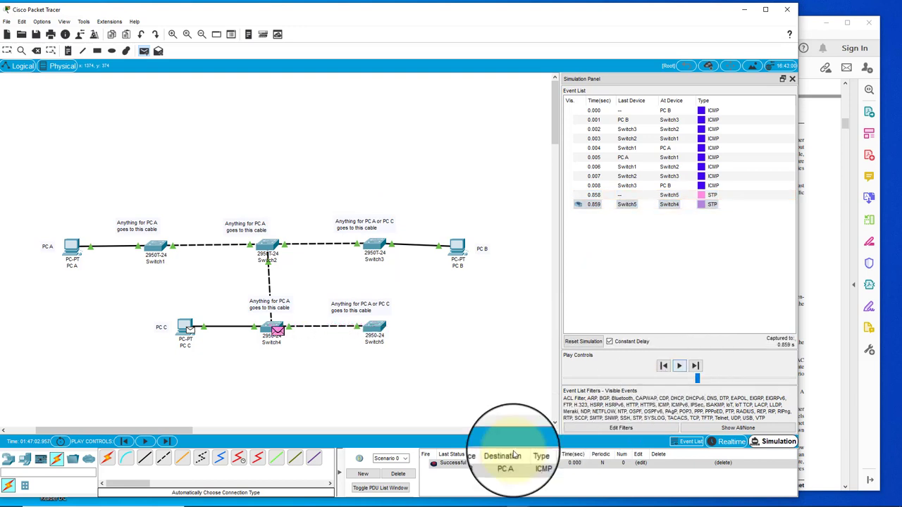
{"action": "left_click", "coordinate": [399, 476]}
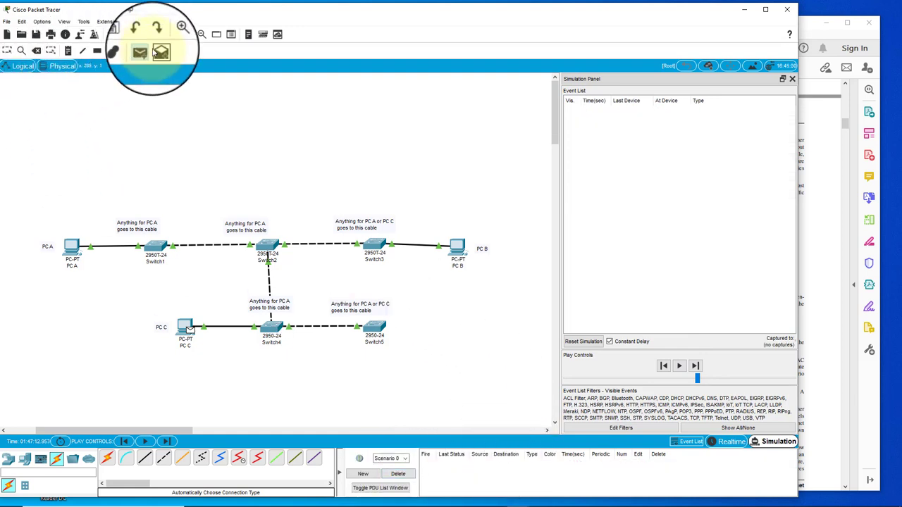
- Add three simple PDUs in turn: PC A→PC B, PC B→PC C and PC C→PC A
{"action": "left_click", "coordinate": [144, 52]}
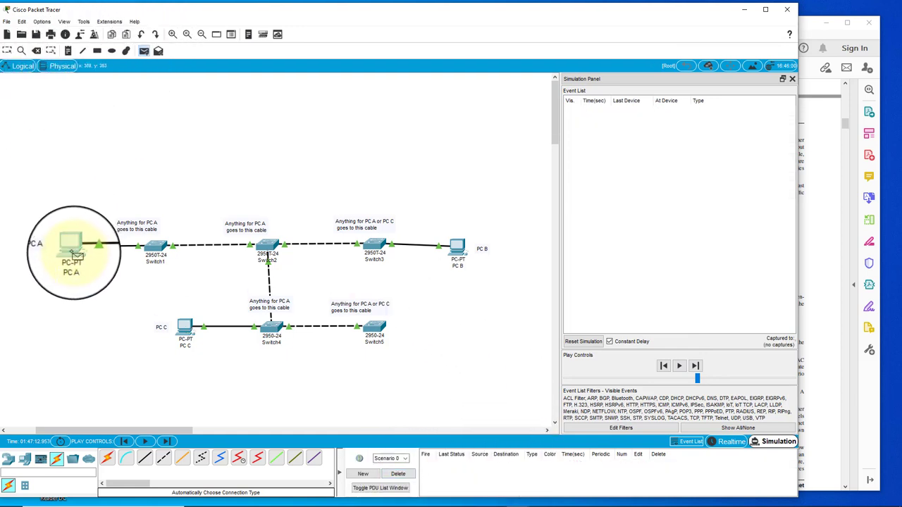
{"action": "left_click", "coordinate": [72, 247]}
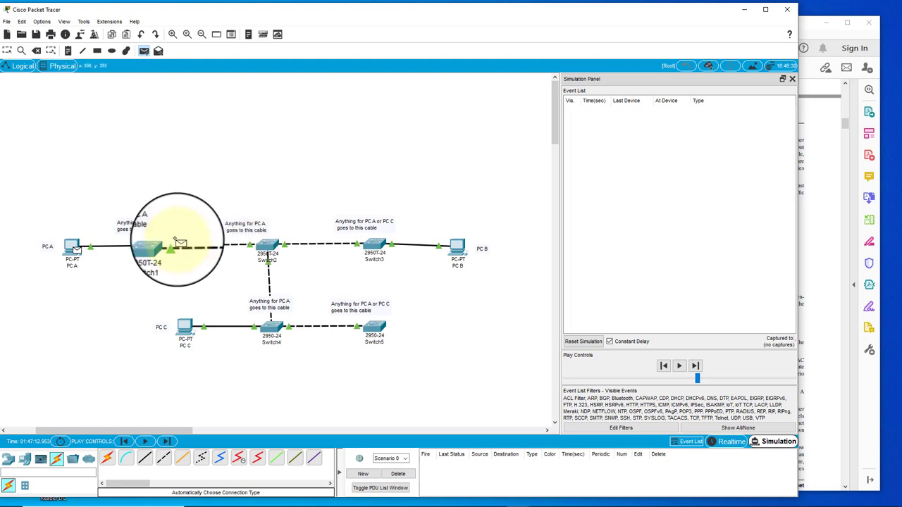
{"action": "left_click", "coordinate": [457, 247]}
{"action": "left_click", "coordinate": [144, 51]}
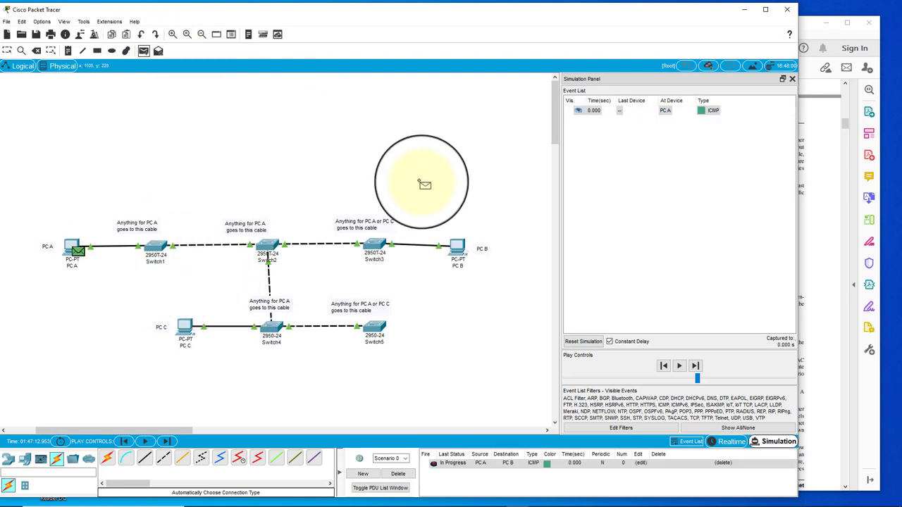
{"action": "left_click", "coordinate": [456, 248]}
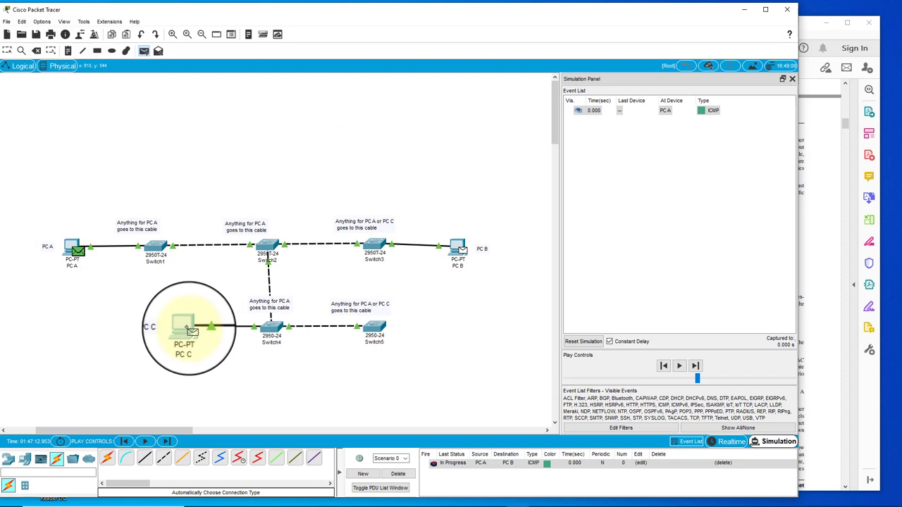
{"action": "left_click", "coordinate": [184, 327]}
{"action": "left_click", "coordinate": [144, 51]}
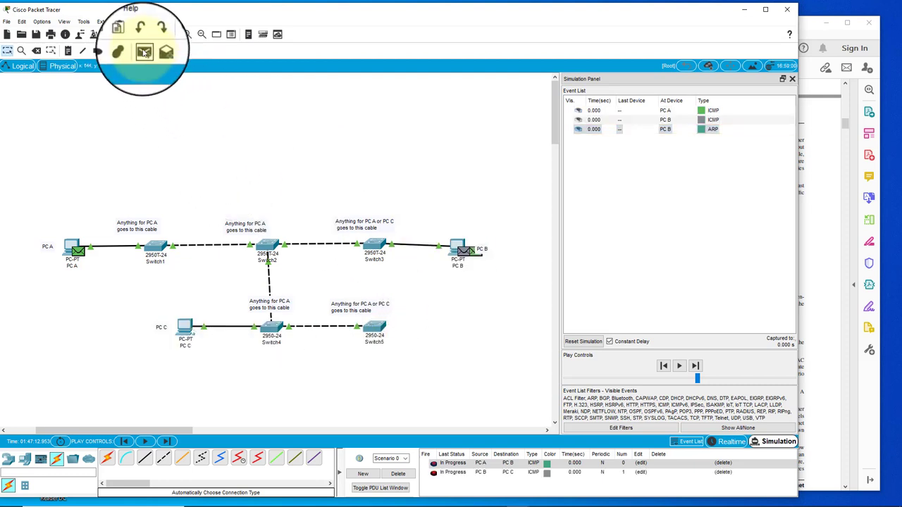
{"action": "left_click", "coordinate": [187, 325]}
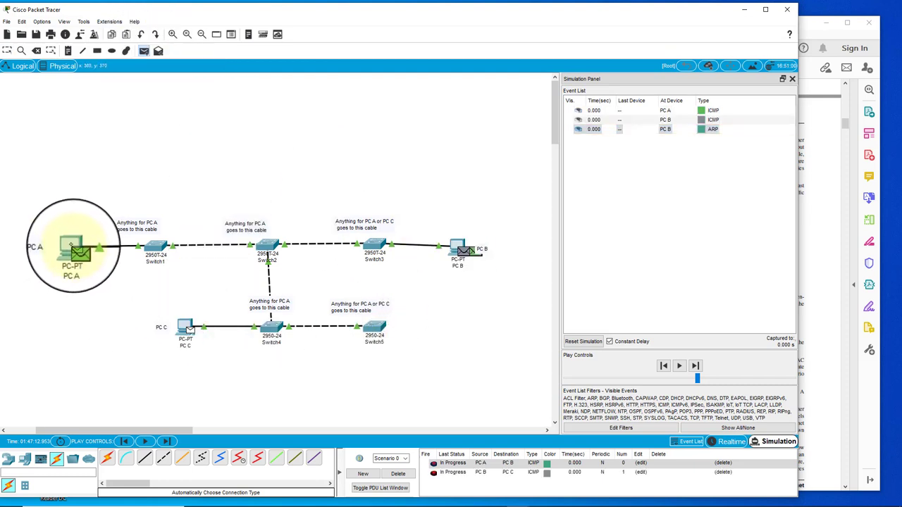
{"action": "left_click", "coordinate": [71, 250]}
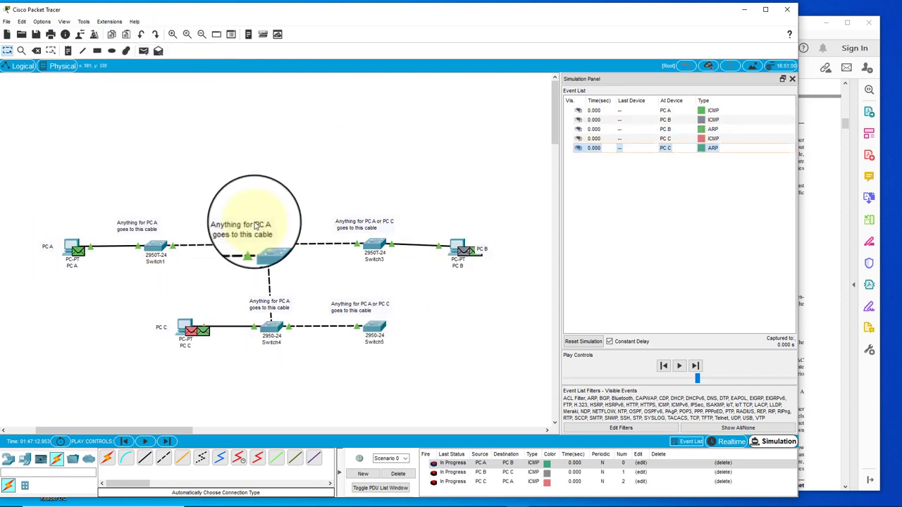
- Step the three pings through the 0.004–0.016 s events, then play on until all succeed
{"action": "left_click", "coordinate": [681, 372]}
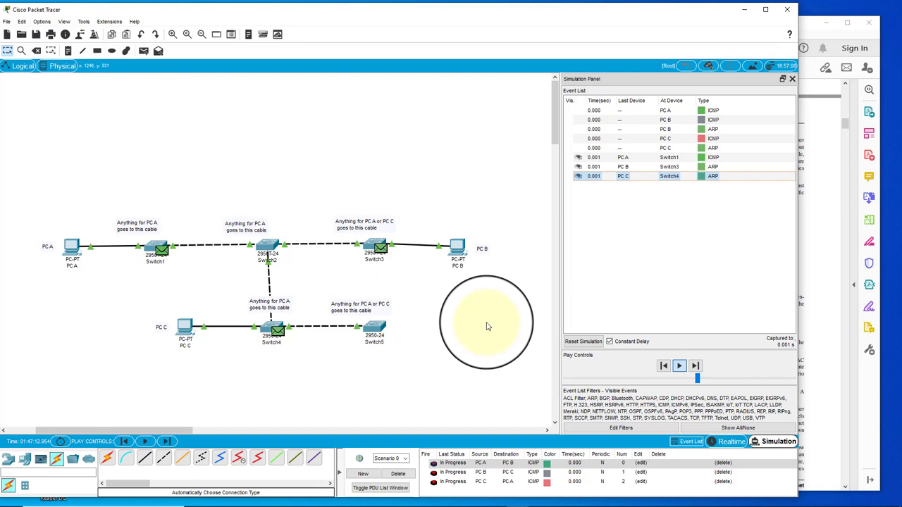
{"action": "left_click", "coordinate": [679, 367]}
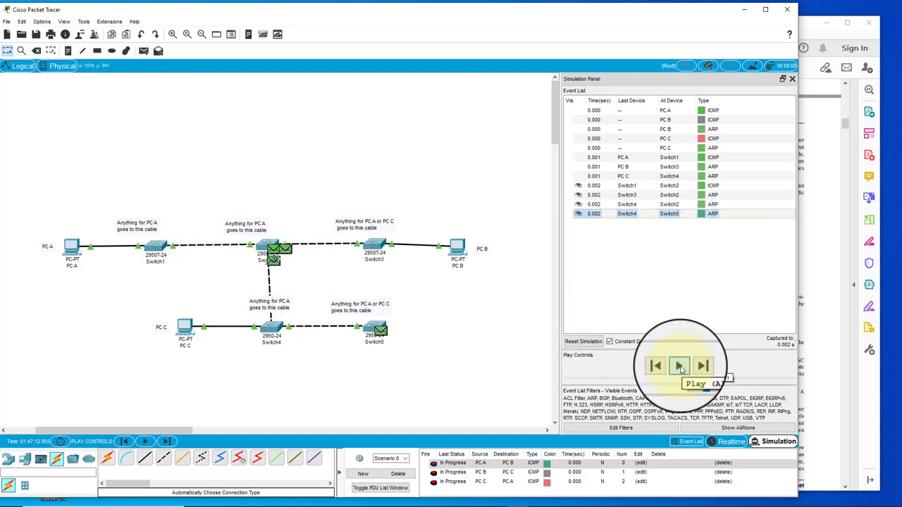
{"action": "left_click", "coordinate": [680, 367]}
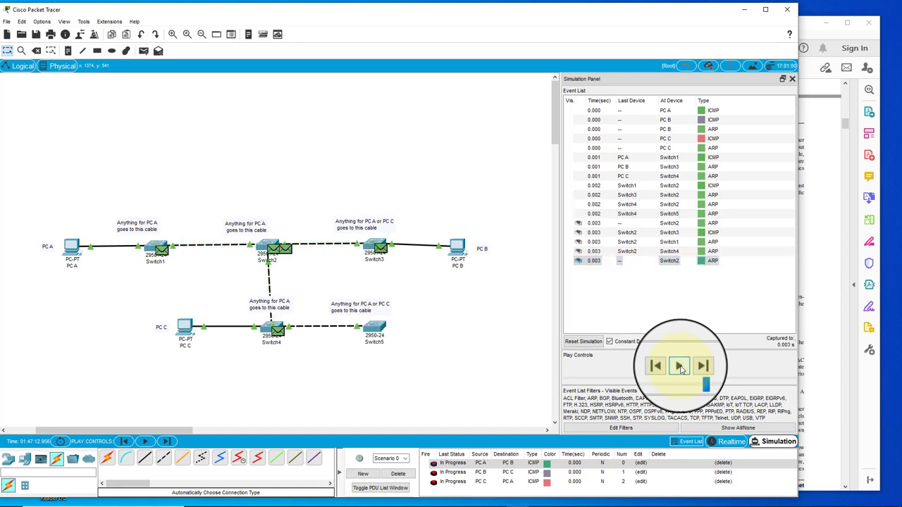
{"action": "left_click", "coordinate": [679, 368]}
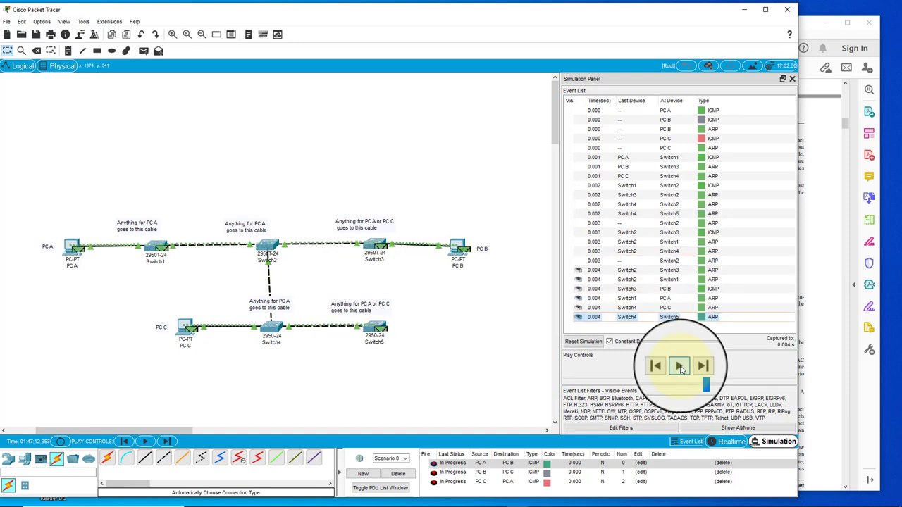
{"action": "left_click", "coordinate": [680, 367]}
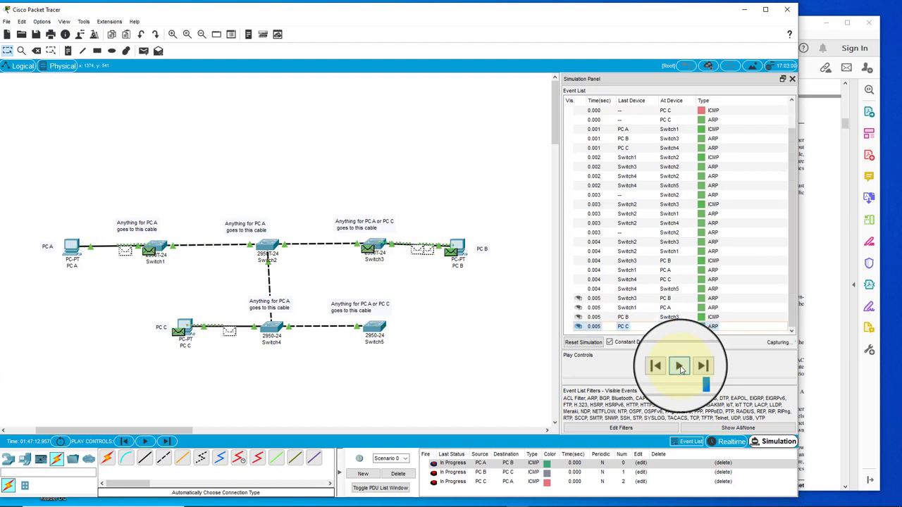
{"action": "left_click", "coordinate": [679, 367]}
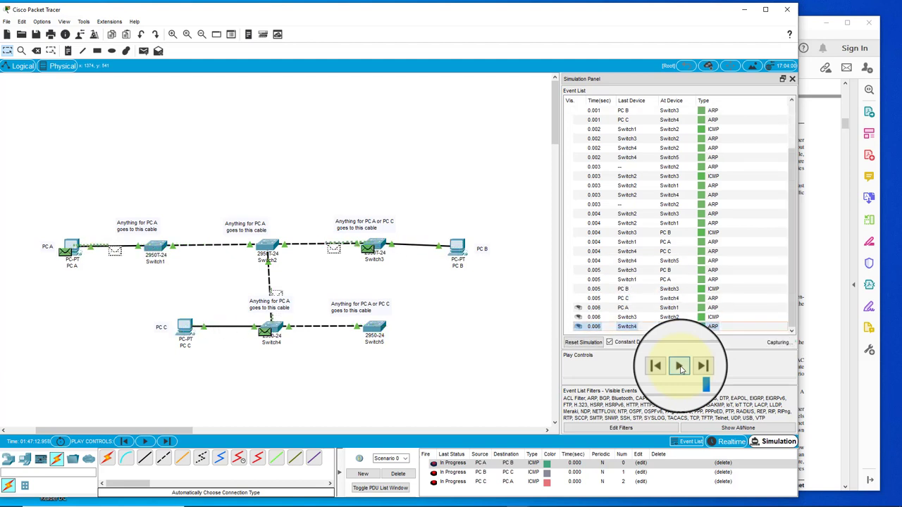
{"action": "left_click", "coordinate": [680, 367]}
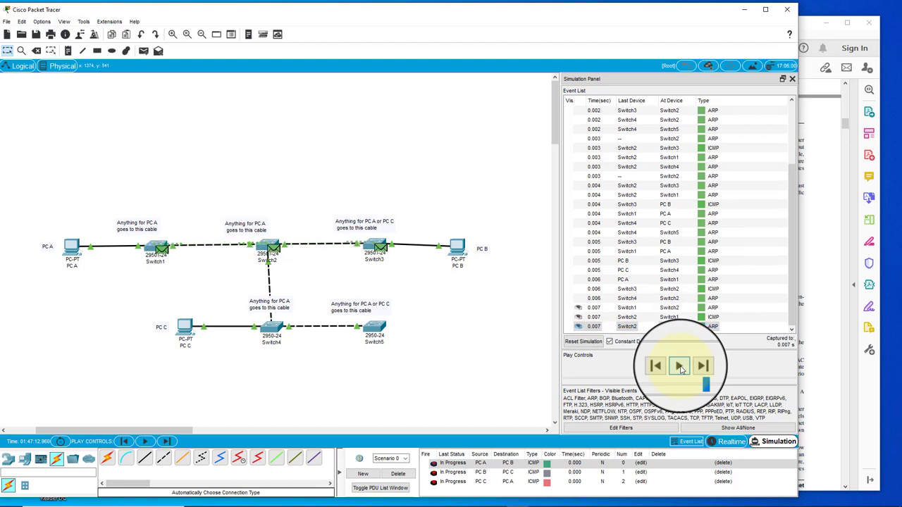
{"action": "left_click", "coordinate": [679, 367]}
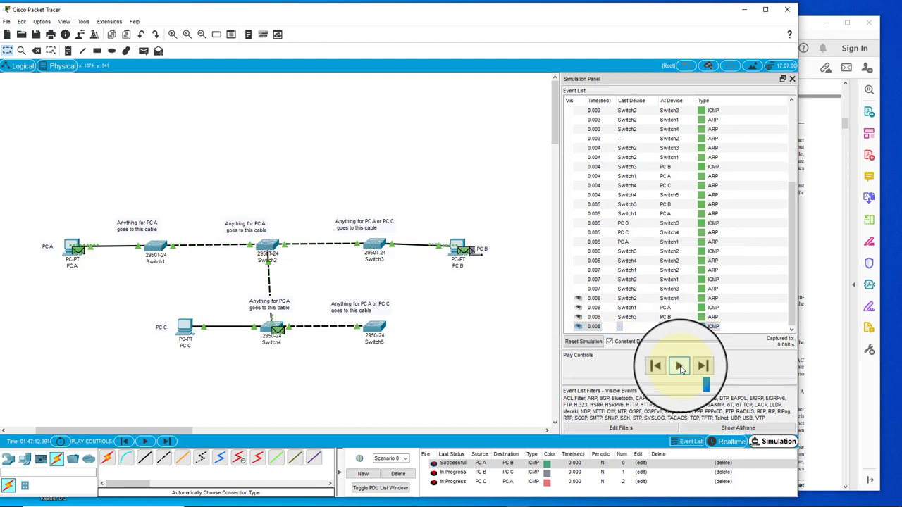
{"action": "left_click", "coordinate": [679, 368]}
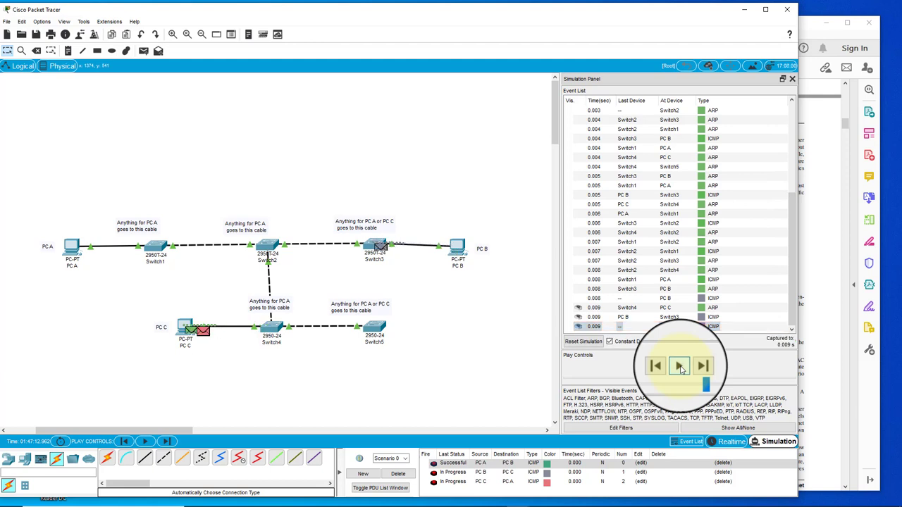
{"action": "left_click", "coordinate": [679, 367]}
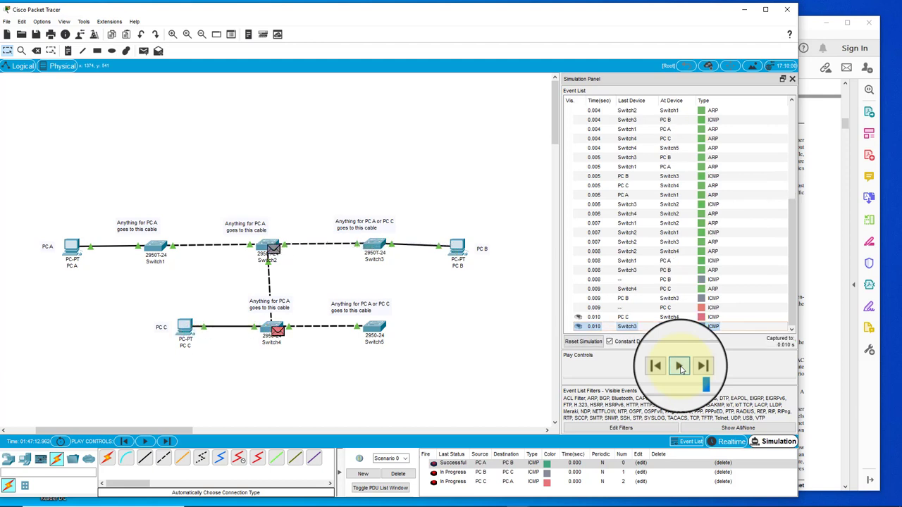
{"action": "left_click", "coordinate": [679, 367]}
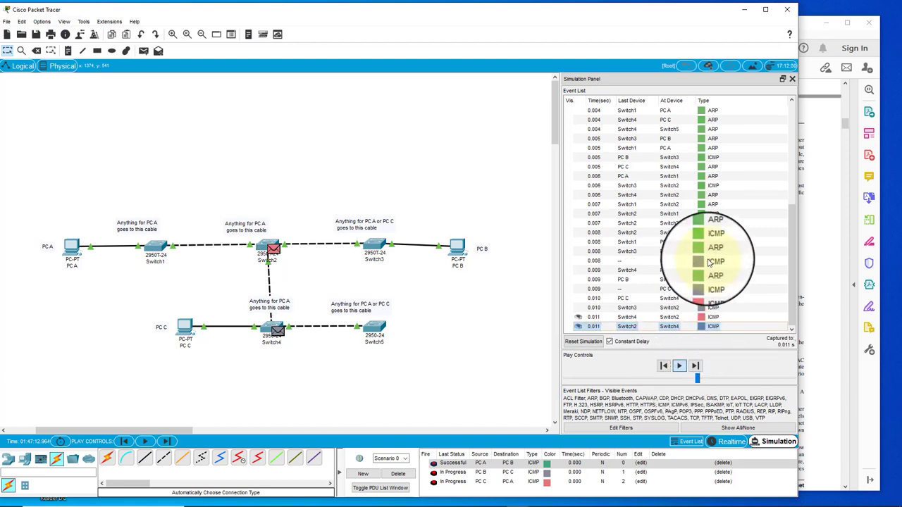
{"action": "left_click", "coordinate": [679, 368]}
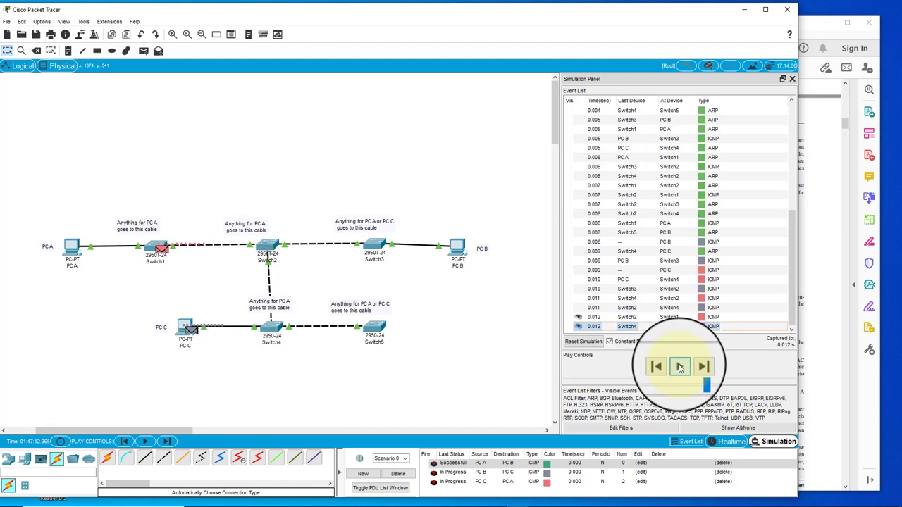
{"action": "left_click", "coordinate": [680, 368]}
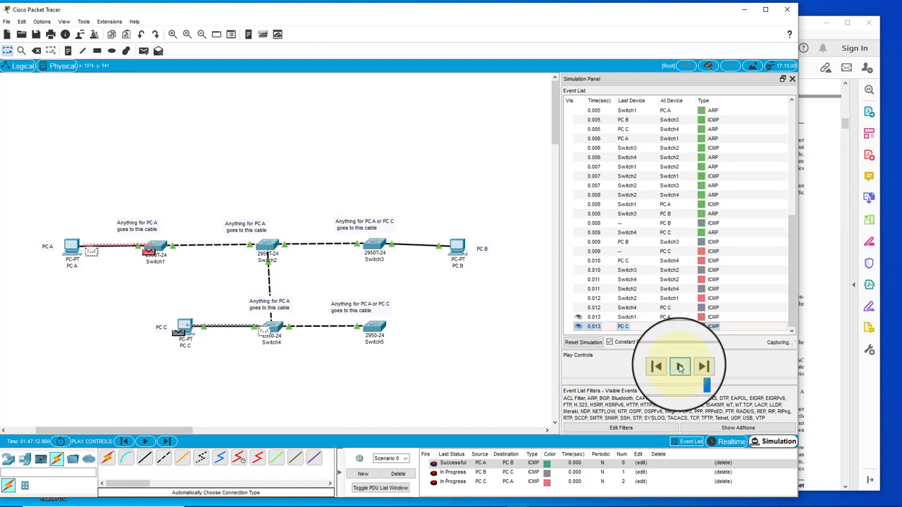
{"action": "left_click", "coordinate": [679, 367]}
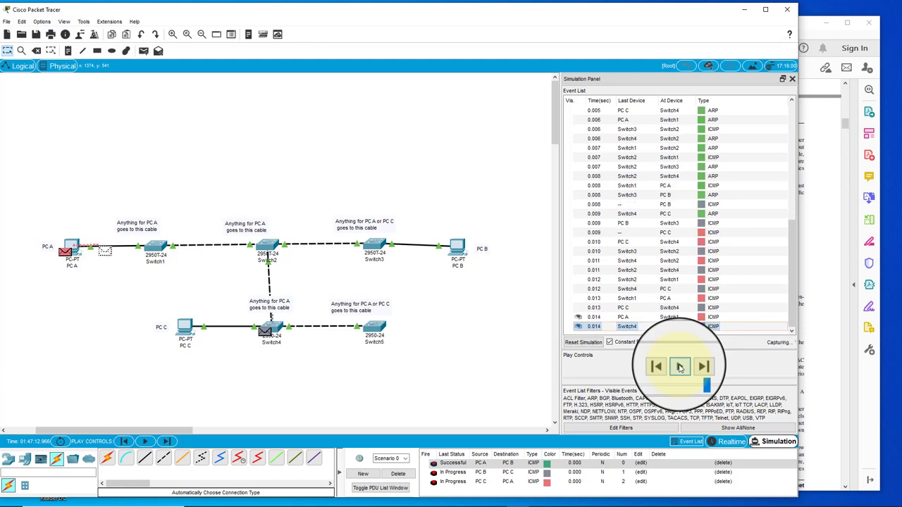
{"action": "left_click", "coordinate": [679, 367]}
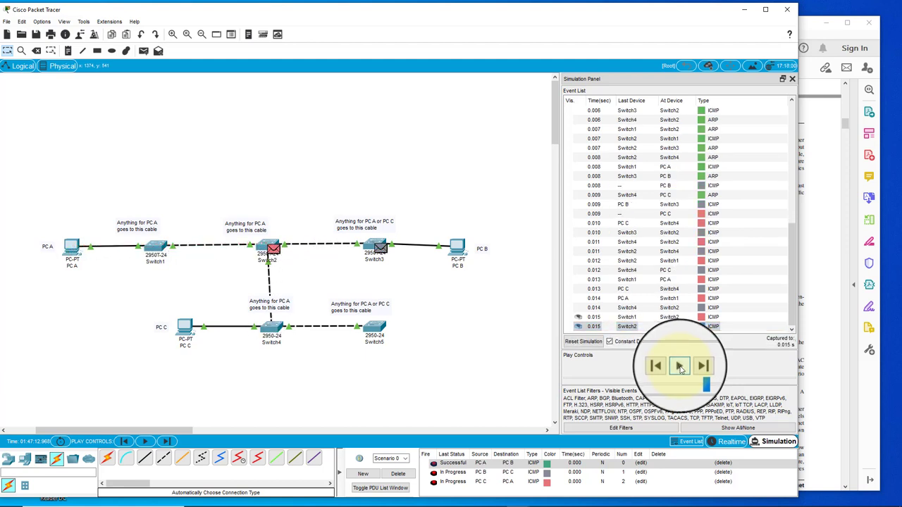
{"action": "left_click", "coordinate": [679, 367]}
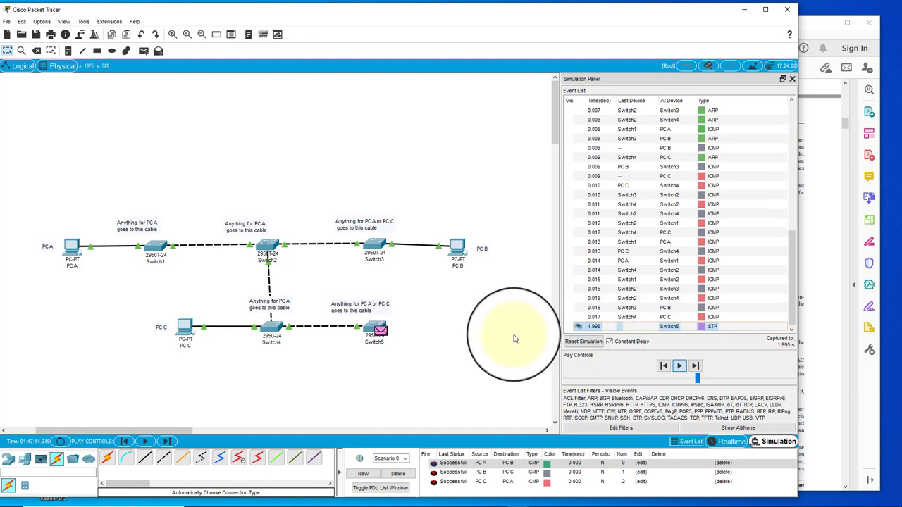
{"action": "left_click", "coordinate": [680, 367]}
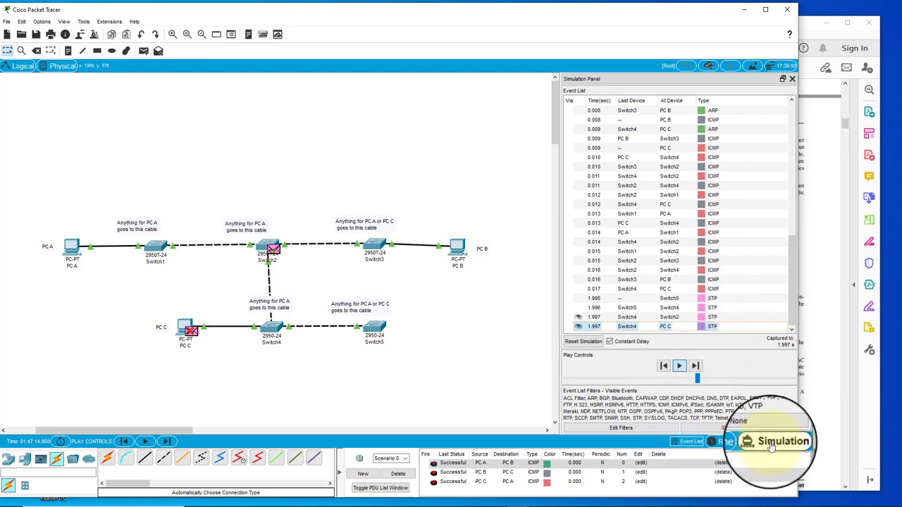
- In realtime, rerun show mac address-table dynamic on Switch1 and highlight 0040.0bc3.dae7 among four entries
{"action": "left_click", "coordinate": [726, 441]}
{"action": "left_click_drag", "start_coordinate": [796, 380], "coordinate": [516, 372]}
{"action": "left_click_drag", "start_coordinate": [507, 370], "coordinate": [513, 368]}
{"action": "left_click", "coordinate": [681, 264]}
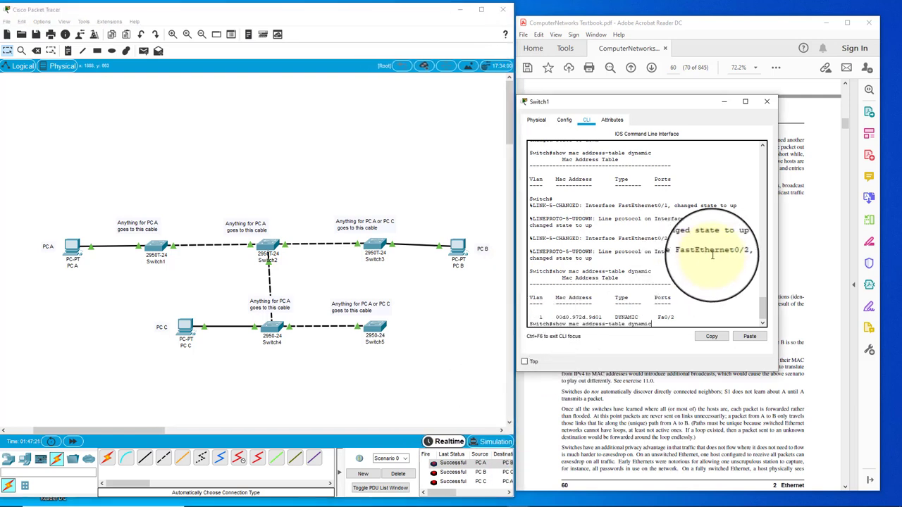
{"action": "key", "text": "Up"}
{"action": "key", "text": "Return"}
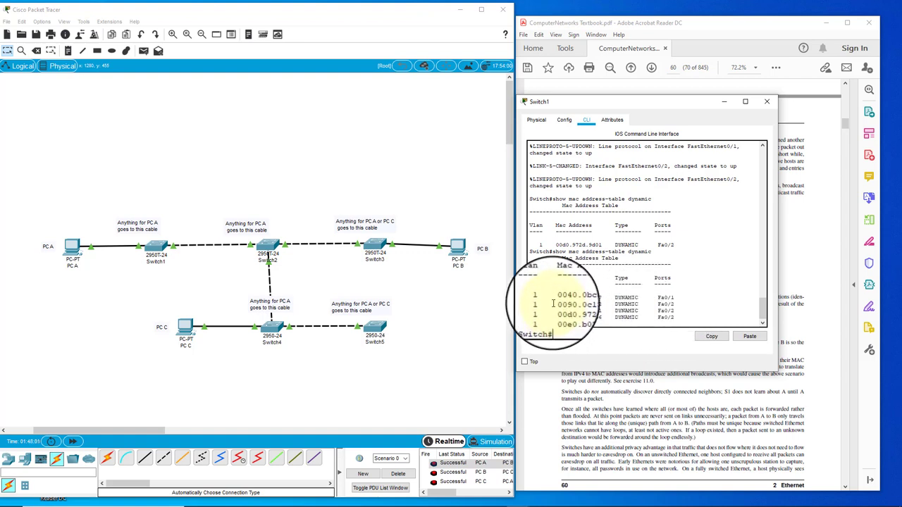
{"action": "left_click_drag", "start_coordinate": [554, 298], "coordinate": [603, 298]}
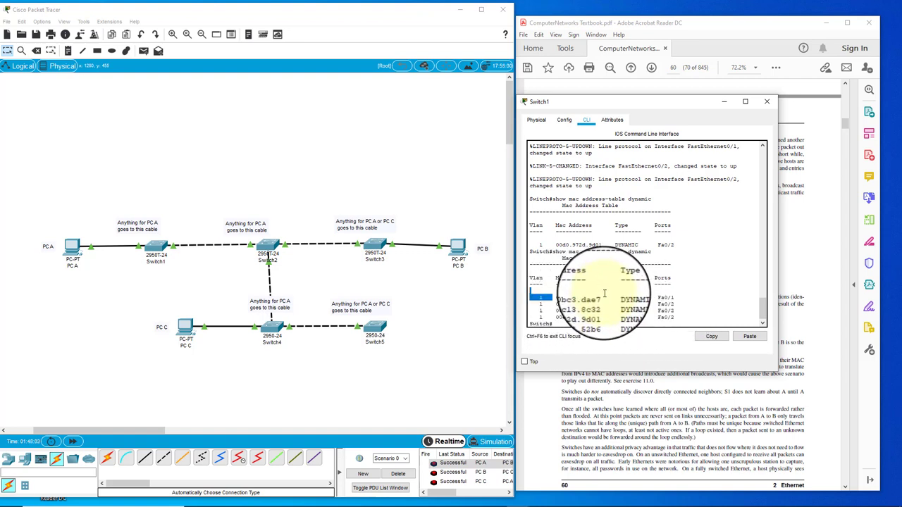
{"action": "left_click", "coordinate": [414, 170]}
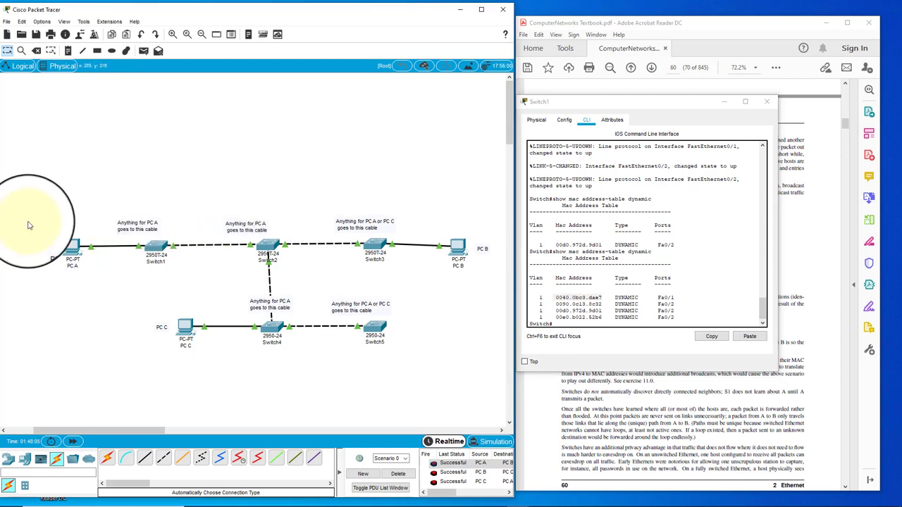
{"action": "left_click", "coordinate": [72, 248]}
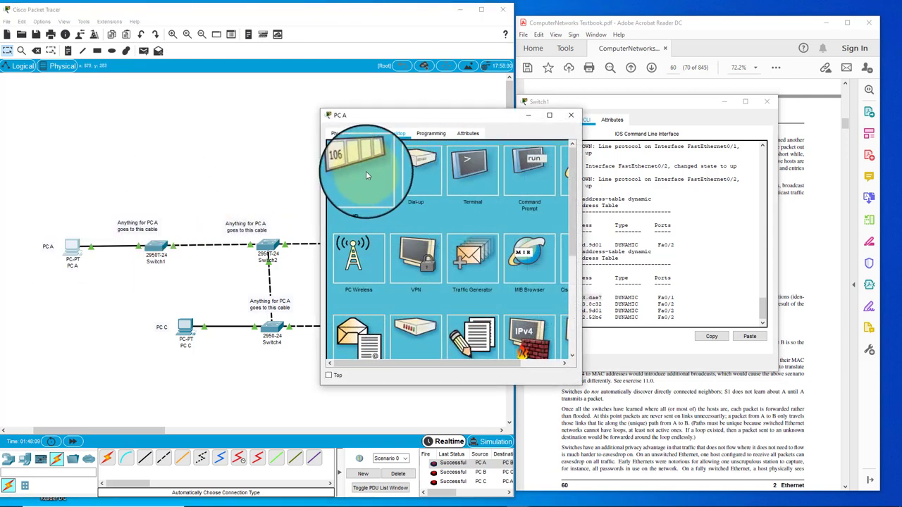
{"action": "left_click", "coordinate": [369, 133]}
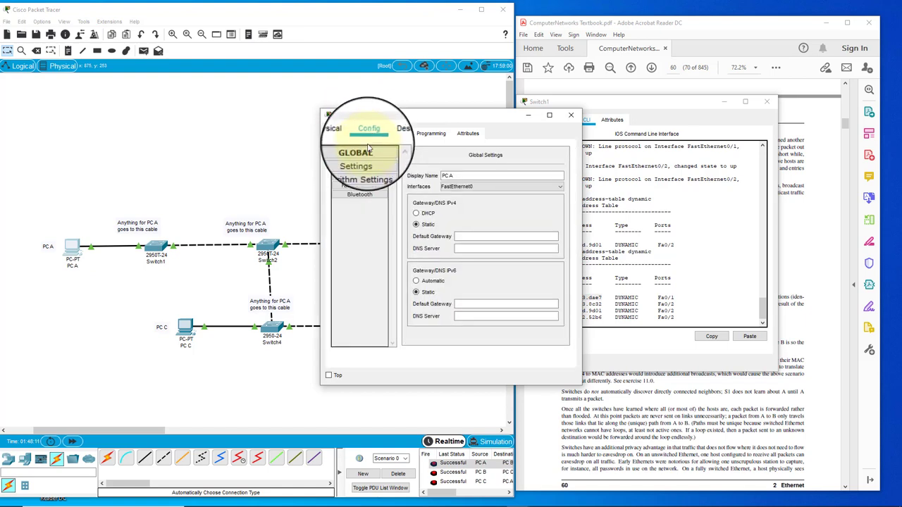
{"action": "left_click", "coordinate": [358, 186]}
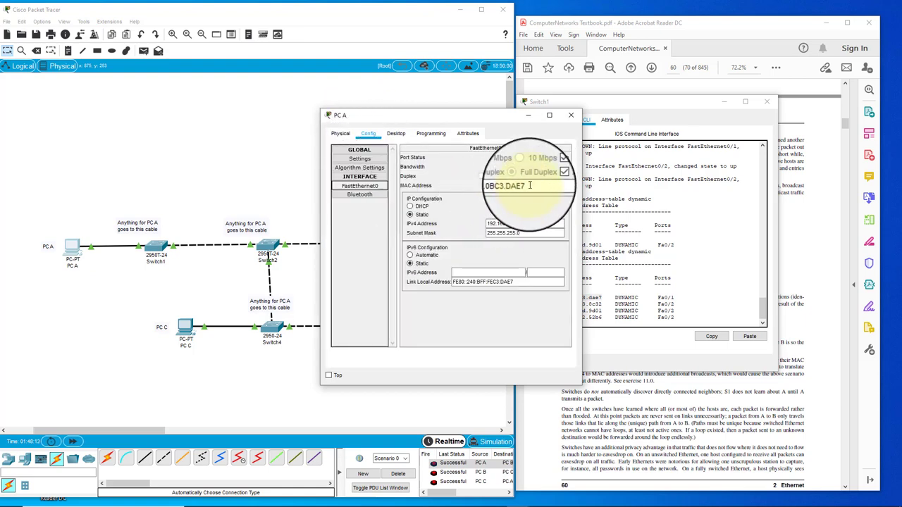
{"action": "left_click_drag", "start_coordinate": [502, 128], "coordinate": [416, 152]}
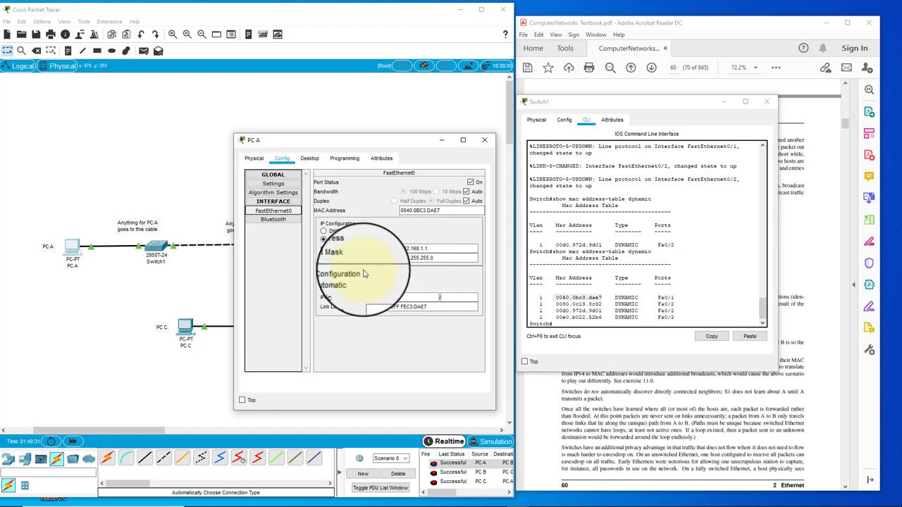
{"action": "left_click", "coordinate": [117, 250]}
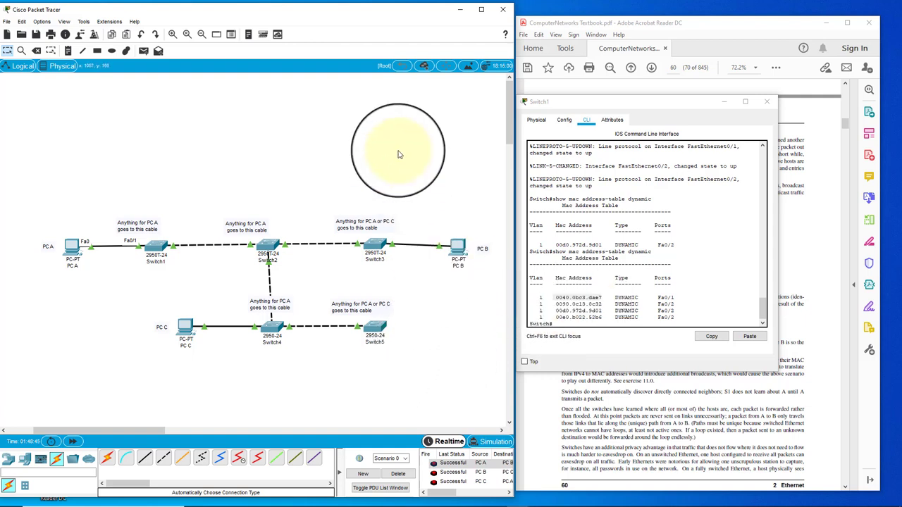
- Close Switch1's command-line window
{"action": "left_click", "coordinate": [724, 102]}
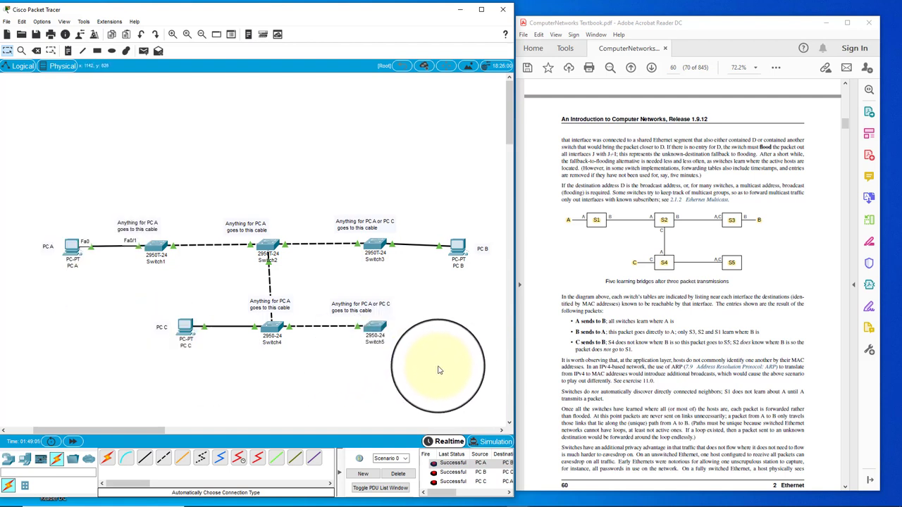
- From PC A's Command Prompt, run tracert 192.168.1.2 completing in one hop, then close PC A
{"action": "left_click", "coordinate": [72, 247]}
{"action": "left_click", "coordinate": [310, 159]}
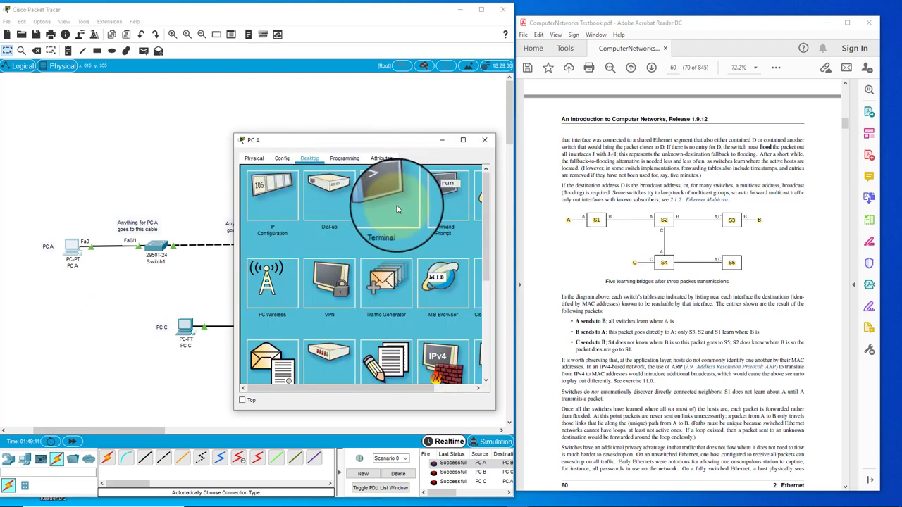
{"action": "left_click", "coordinate": [441, 197]}
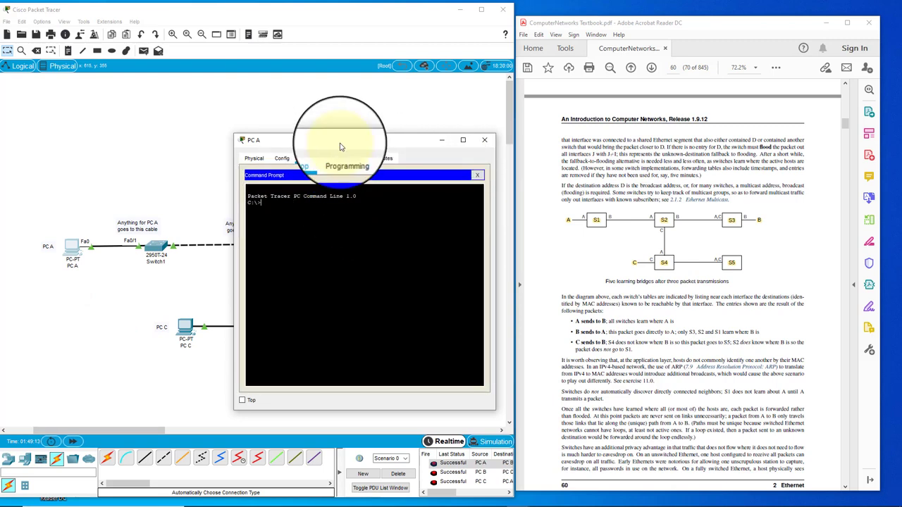
{"action": "left_click_drag", "start_coordinate": [349, 144], "coordinate": [653, 162]}
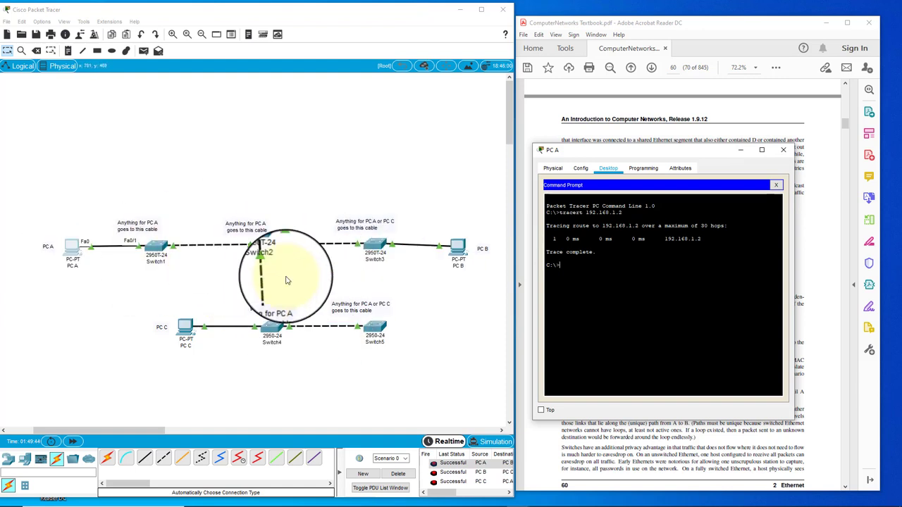
{"action": "left_click", "coordinate": [783, 150]}
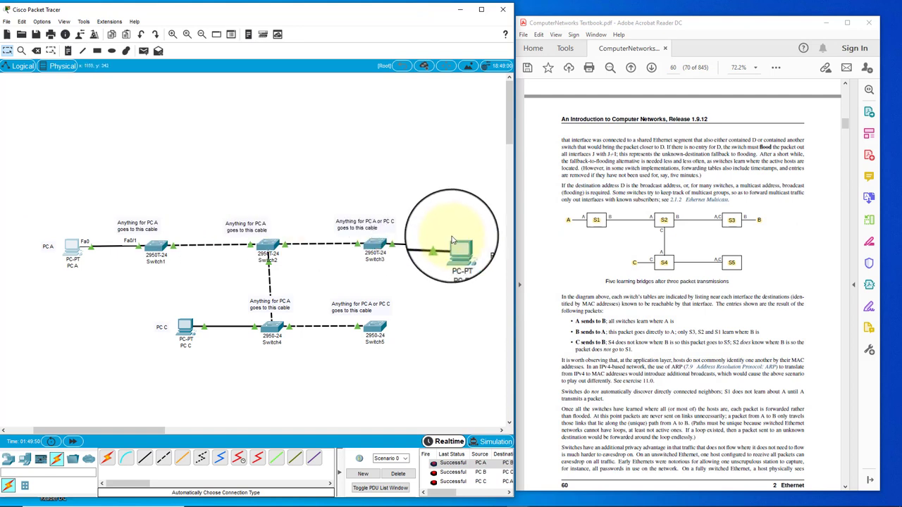